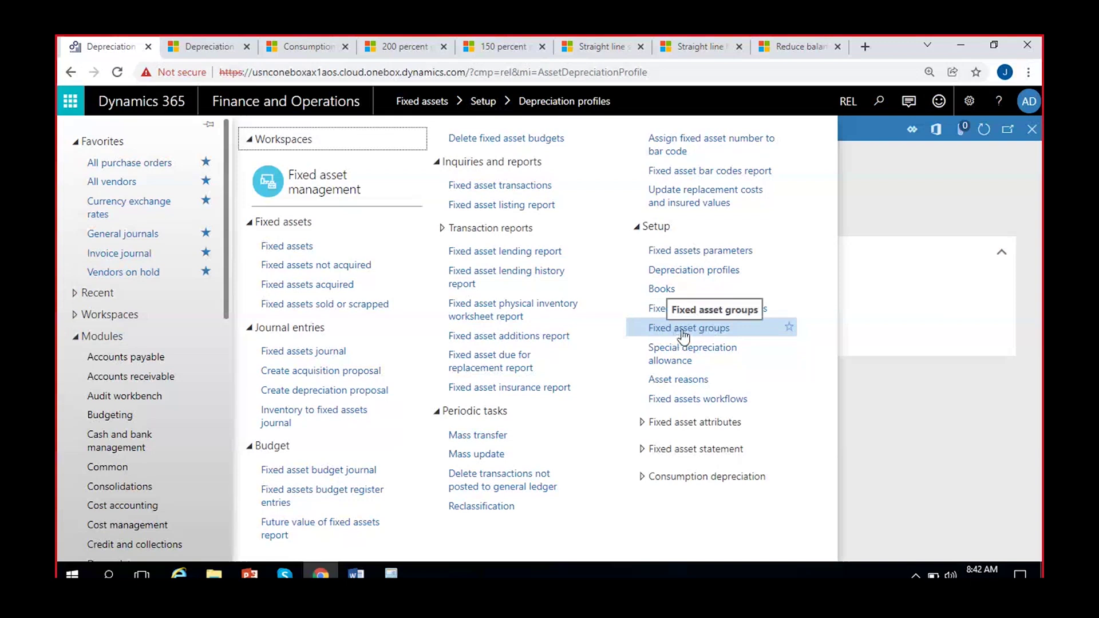
Open the fixed asset groups setup and create a new group with the code FA-VEH
click(683, 332)
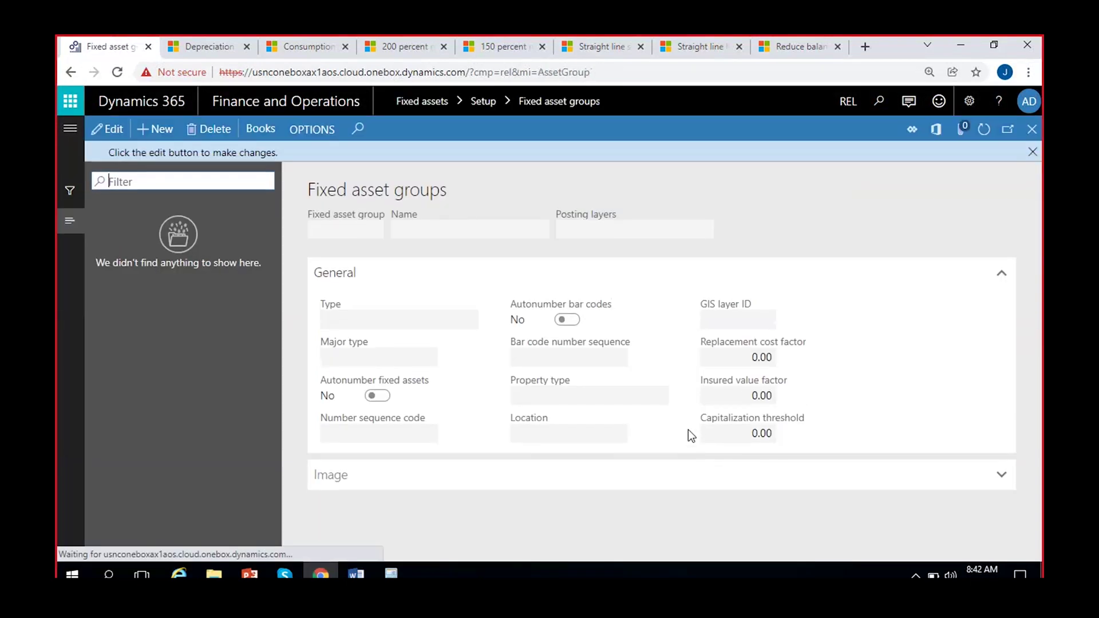
click(1033, 153)
key(alt+n)
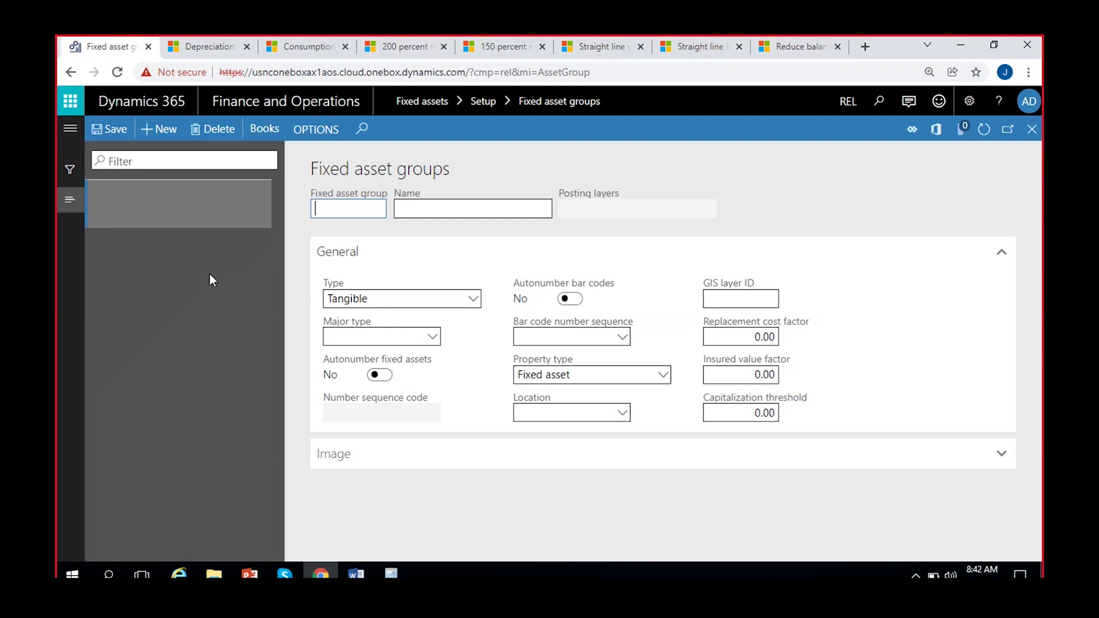
text(Veh)
key(BackSpace)
key(BackSpace)
key(BackSpace)
text(FA-VEH)
Name the new fixed asset group "Vehicles - Fixed assets" and save it
click(489, 205)
text(V)
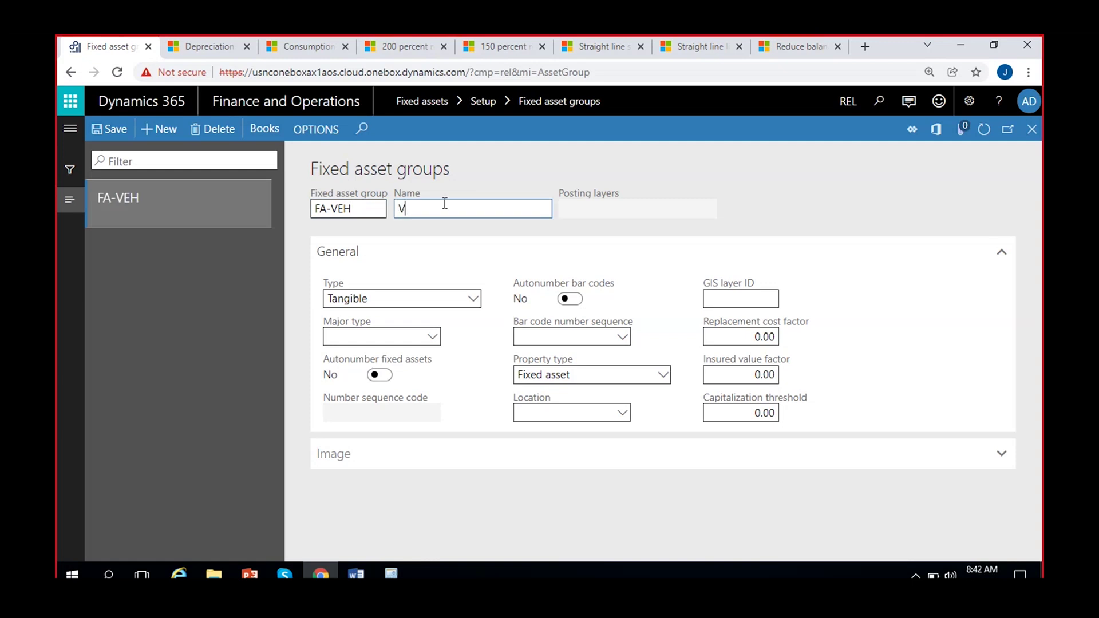
text(ehicles -Fixed assets)
click(255, 250)
click(107, 129)
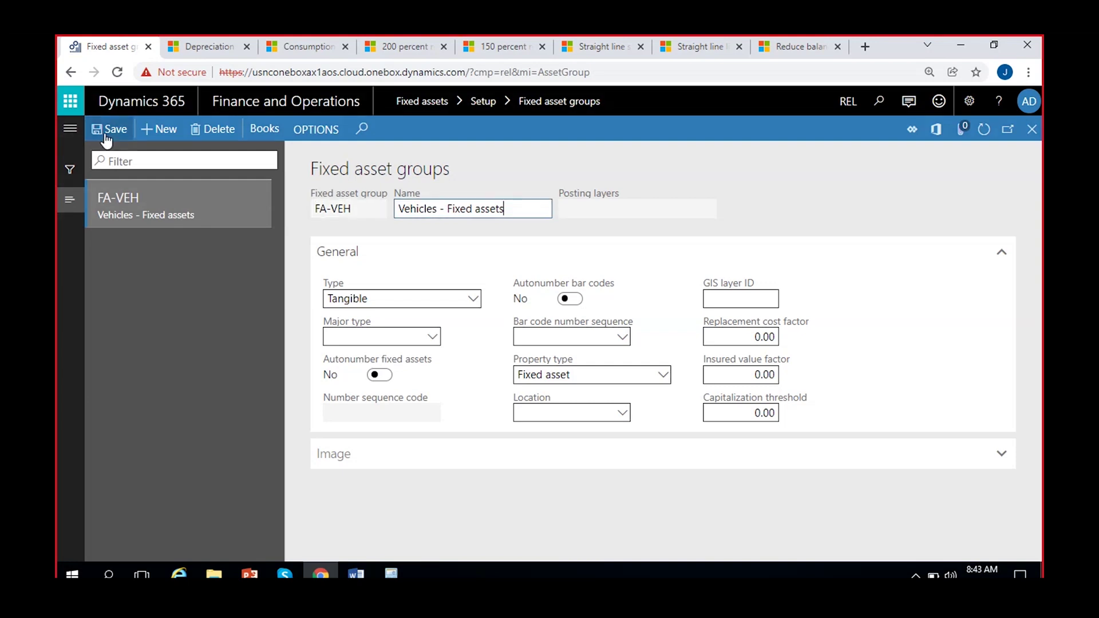
Select Tangible as the group's type and check which major types are available
click(474, 308)
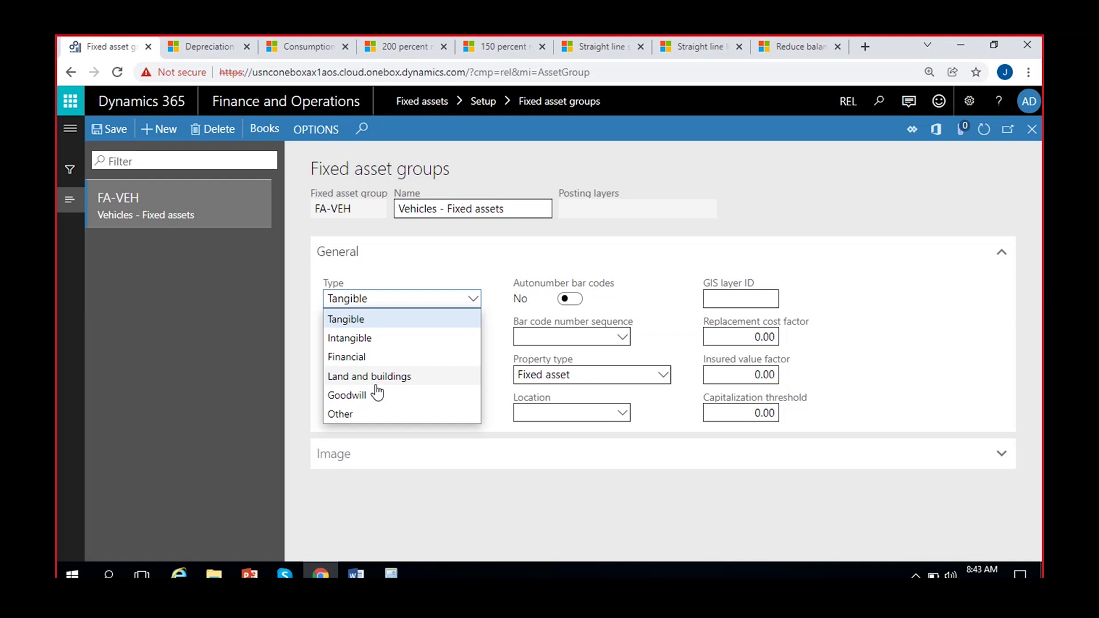
click(378, 321)
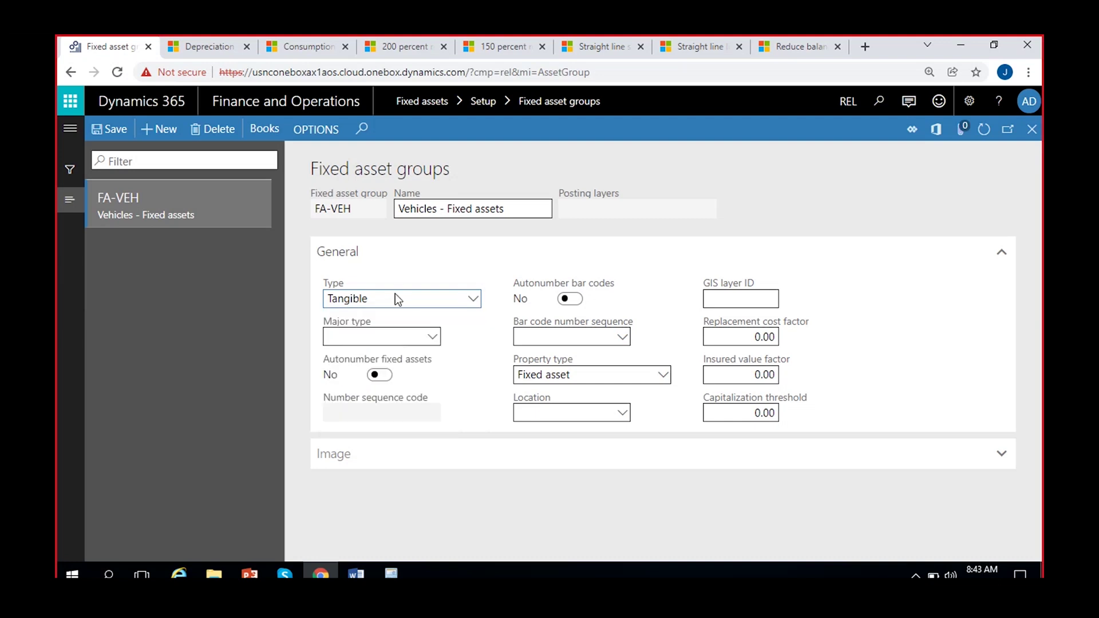
click(433, 338)
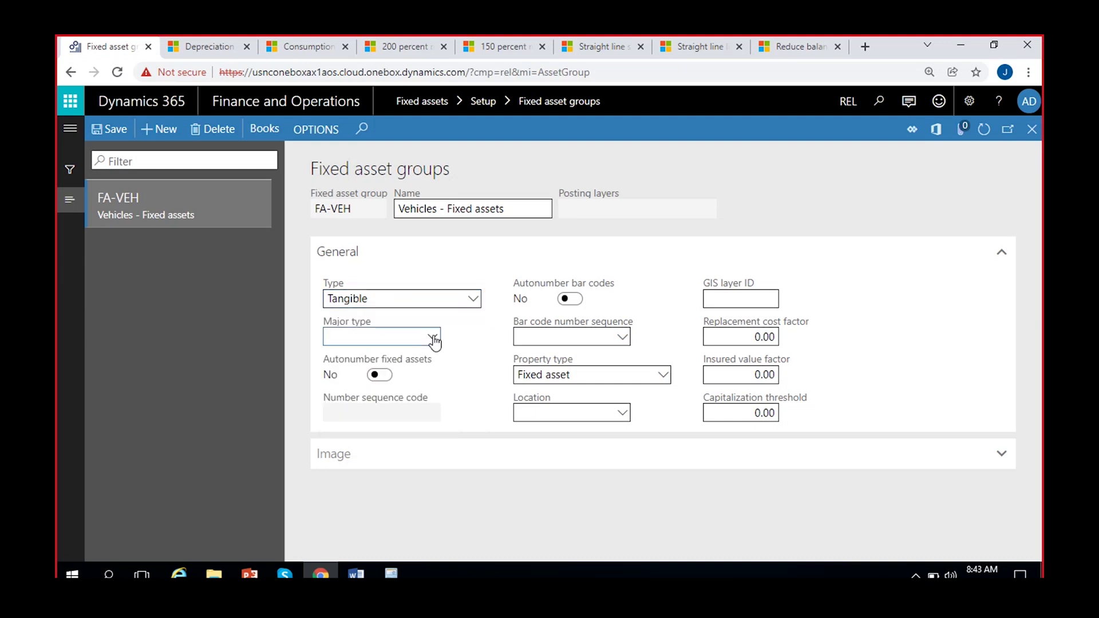
click(433, 338)
mouse_move(354, 327)
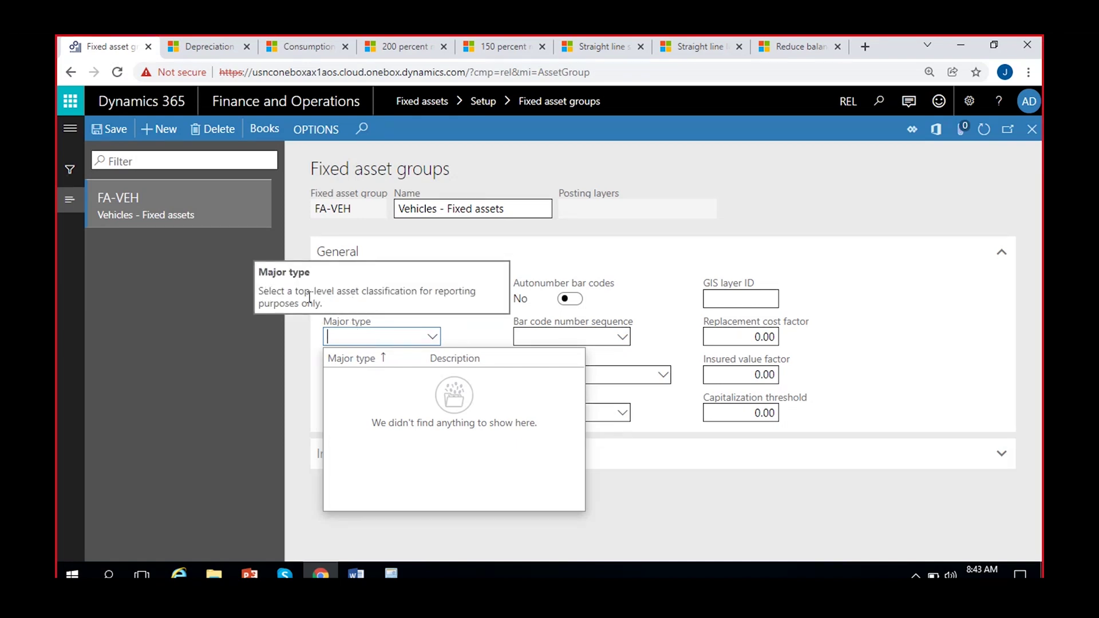
click(461, 332)
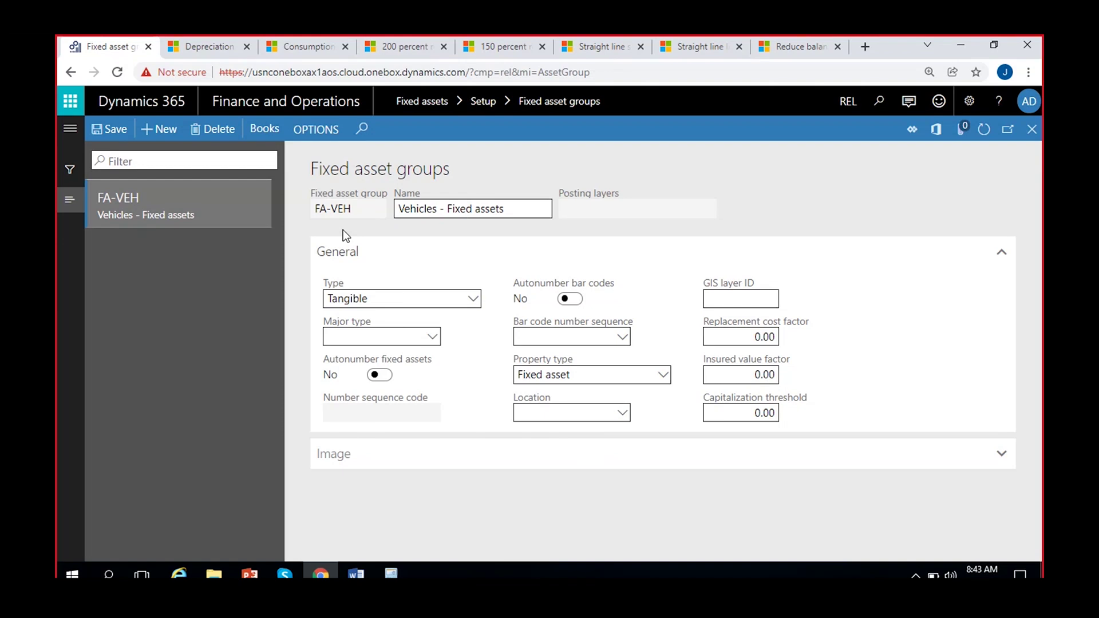
Enable autonumbering of fixed assets for the group and open the details of its number sequence code
click(380, 375)
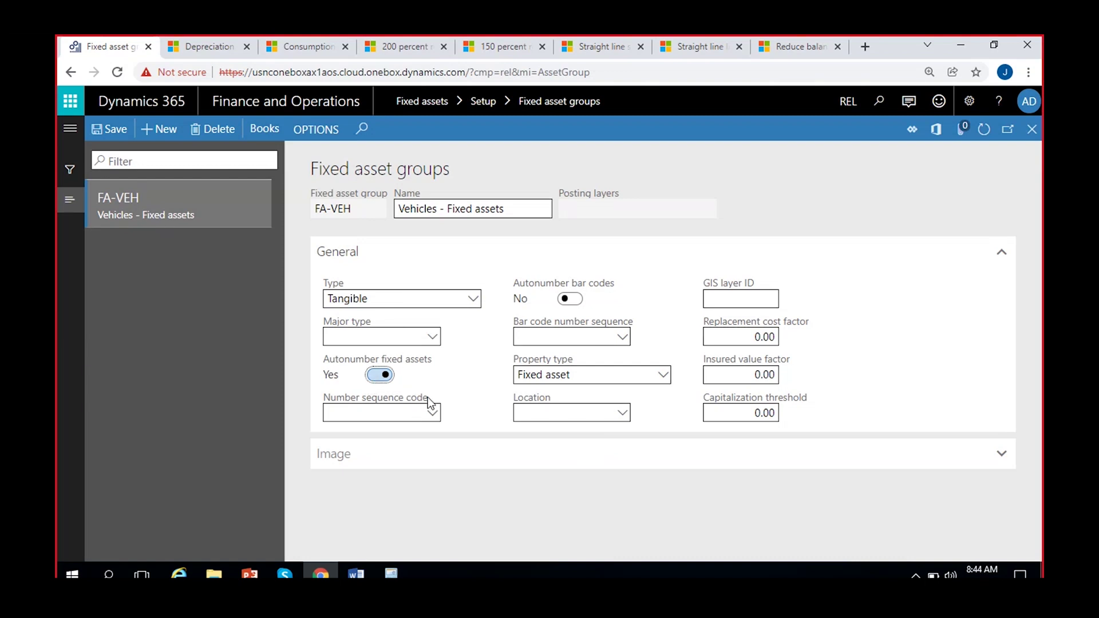
right_click(433, 416)
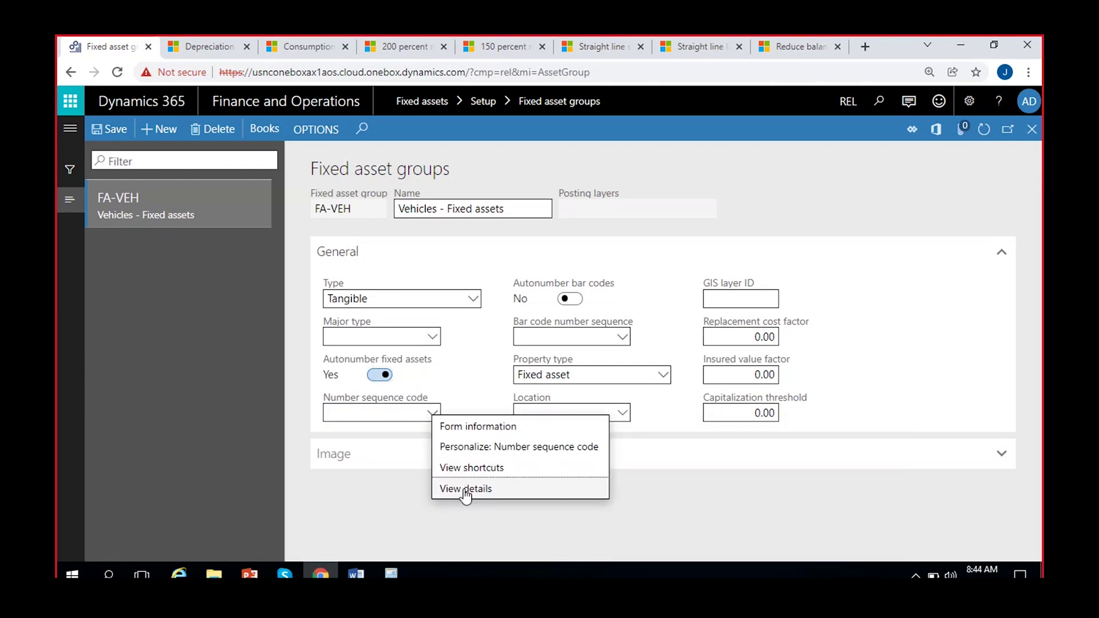
click(426, 409)
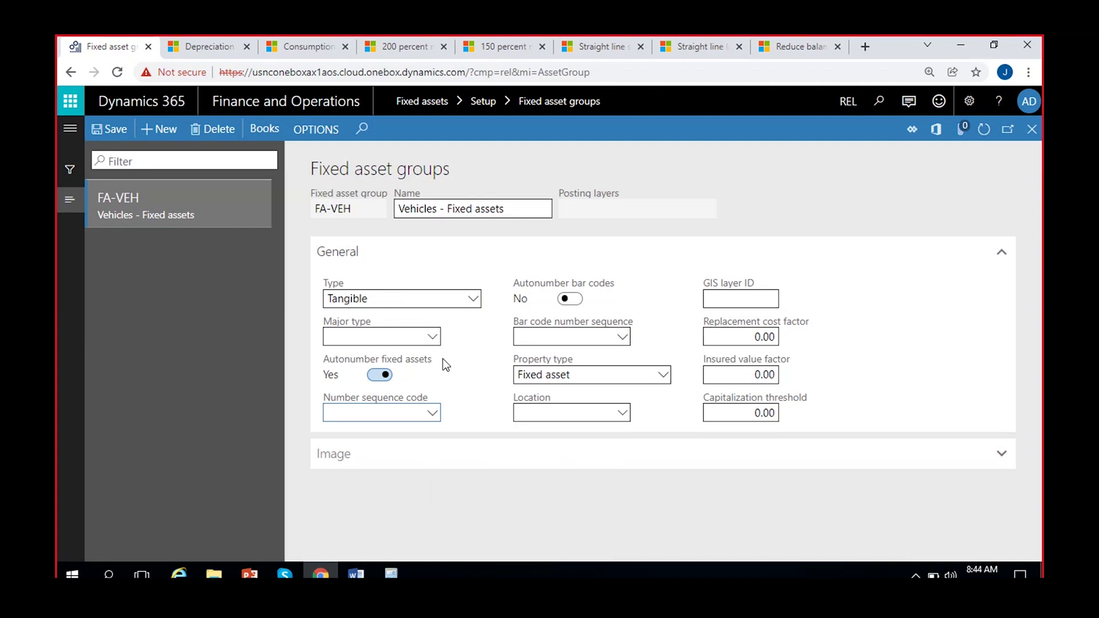
mouse_move(442, 358)
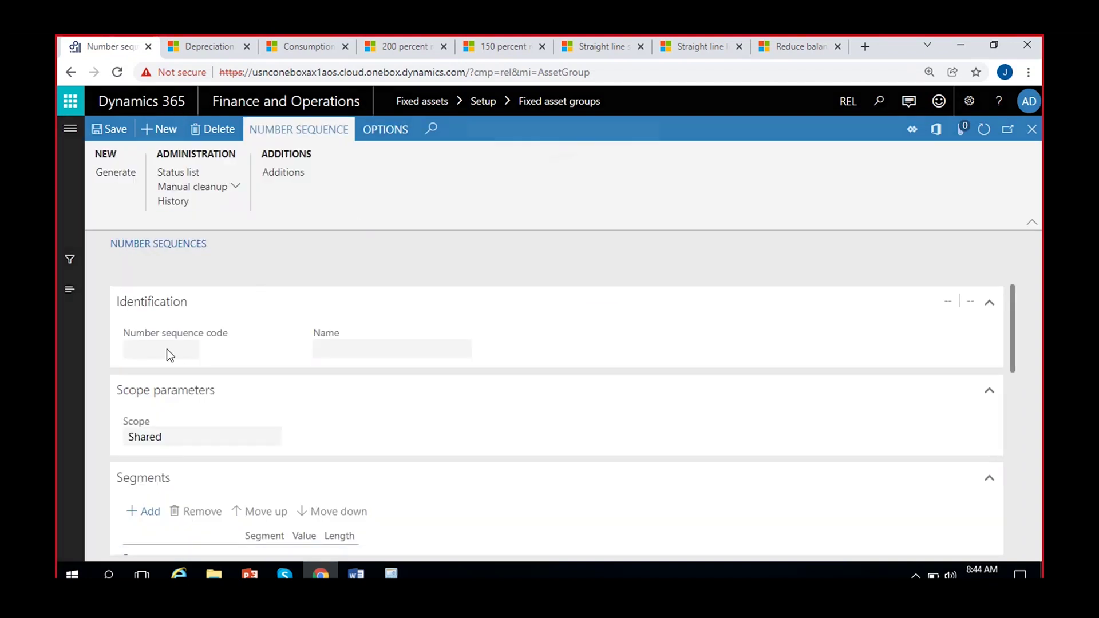
Create a number sequence with FA-VEH as both its code and its name
text(FA-VEH)
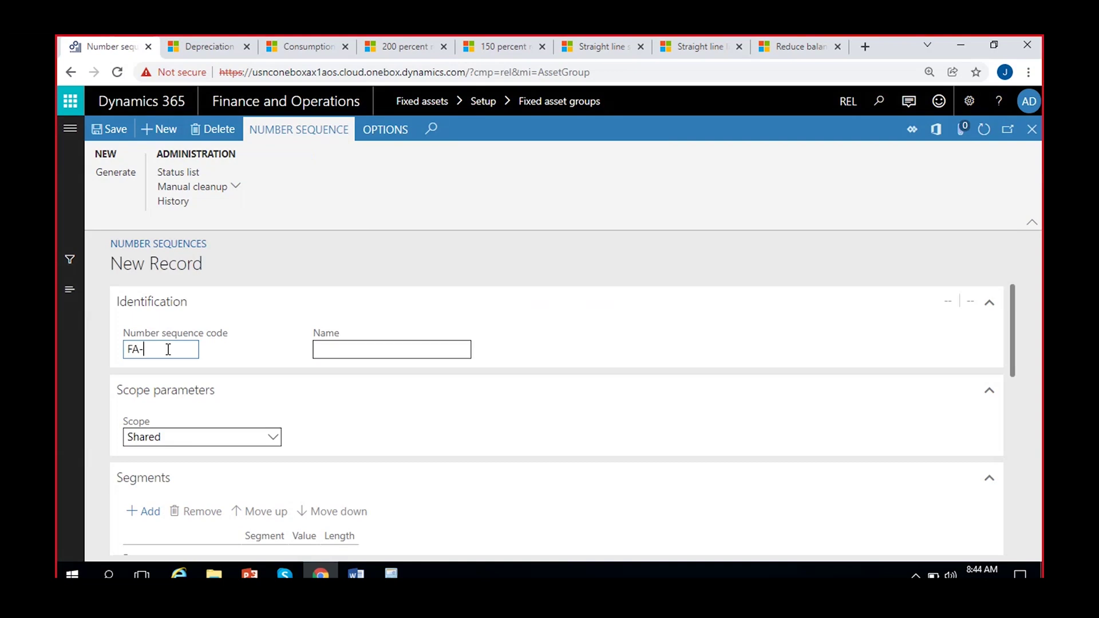
double_click(184, 349)
key(ctrl+c)
click(331, 353)
key(ctrl+v)
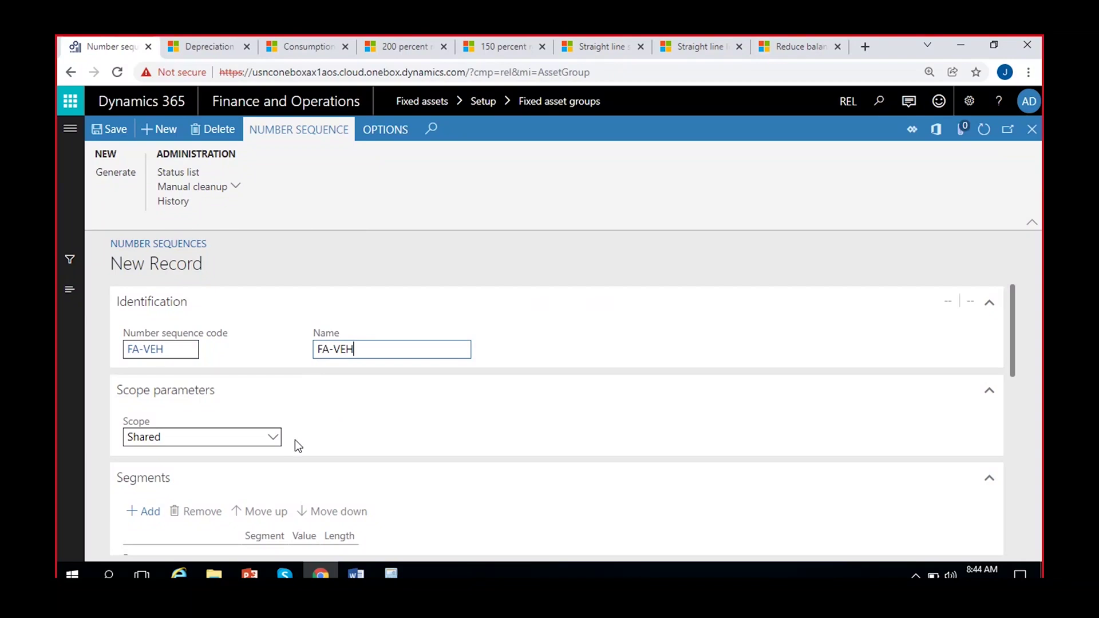
Set the number sequence's scope to Company and assign it to company REL
click(272, 438)
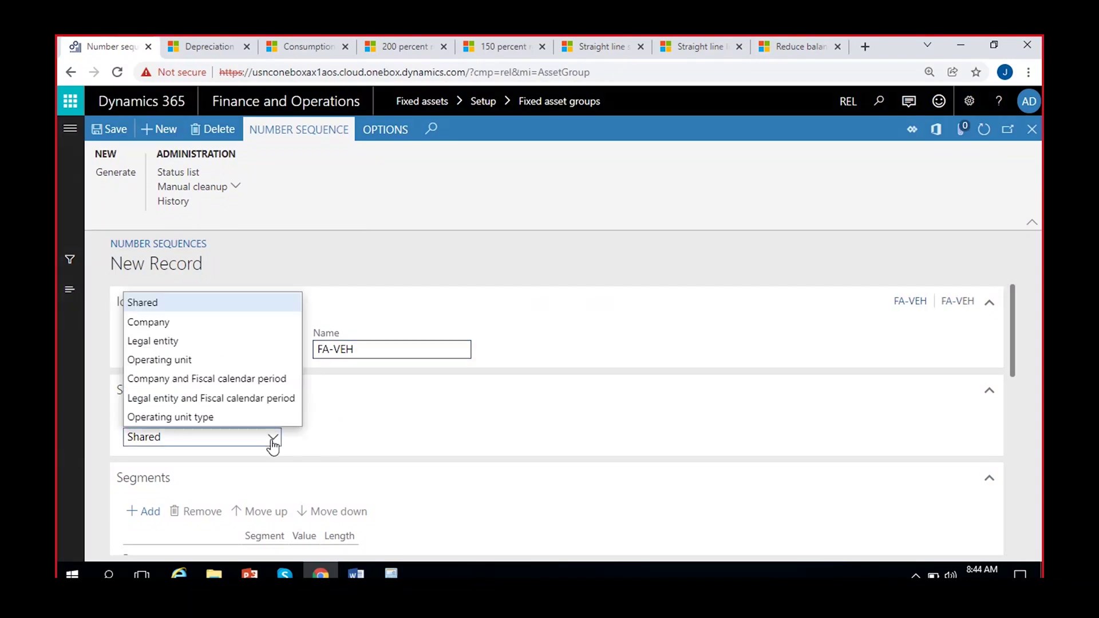
click(184, 324)
scroll(327, 433, down, 1)
click(344, 366)
text(REL)
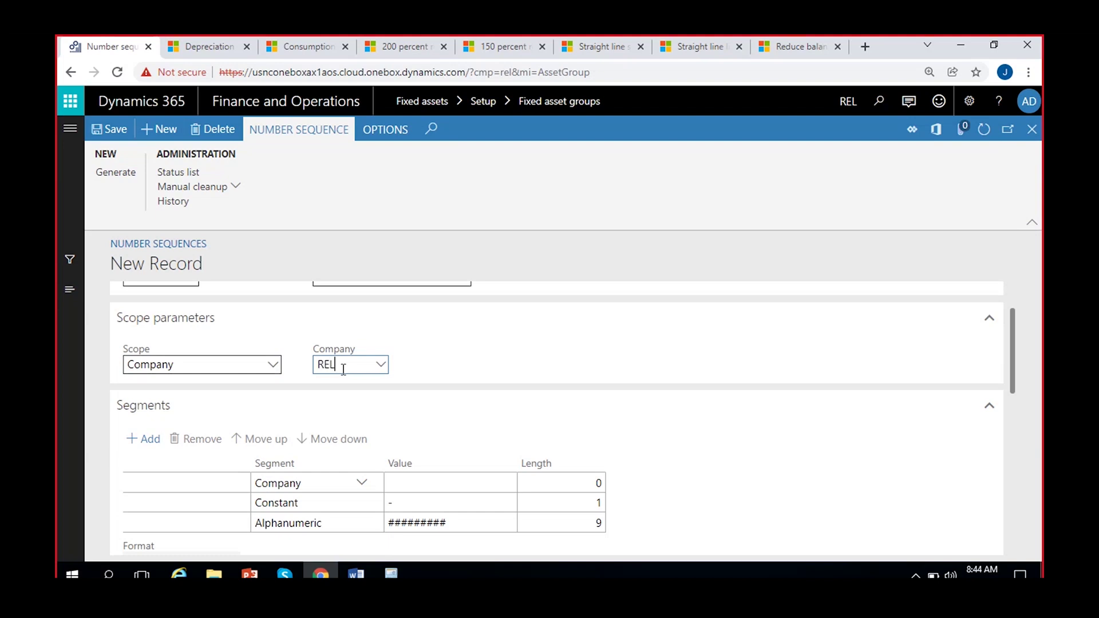
click(671, 510)
Remove the Company segment from the number sequence and set the constant segment's value to VEH-
click(326, 484)
key(alt+Delete)
click(389, 484)
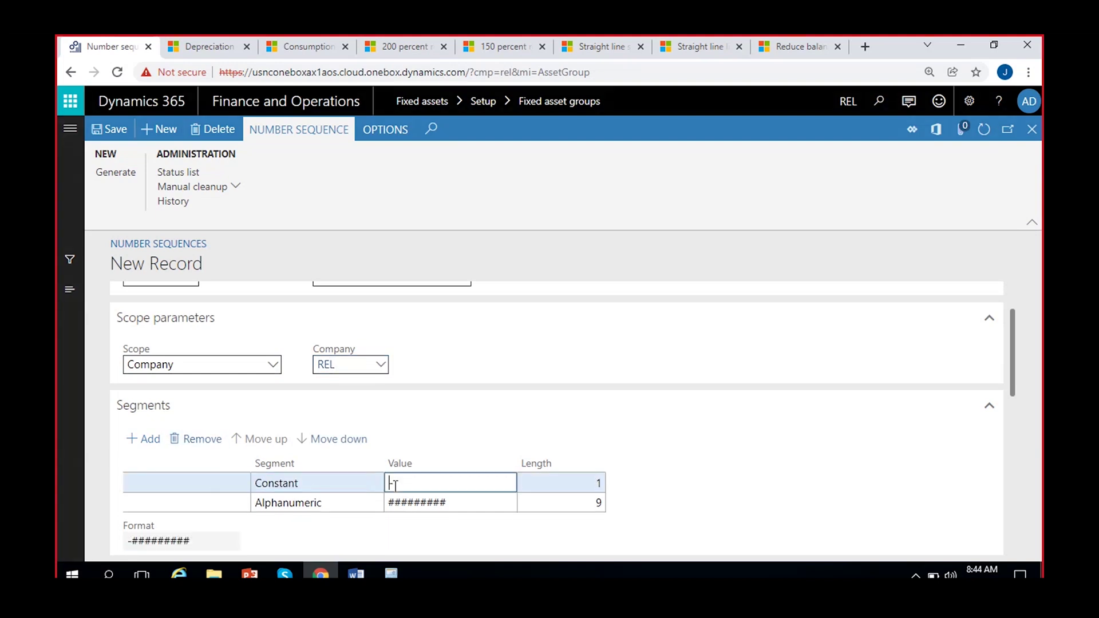
text(VEH)
Shorten the alphanumeric segment's value to four characters (####)
click(467, 508)
key(BackSpace)
key(BackSpace)
key(BackSpace)
key(BackSpace)
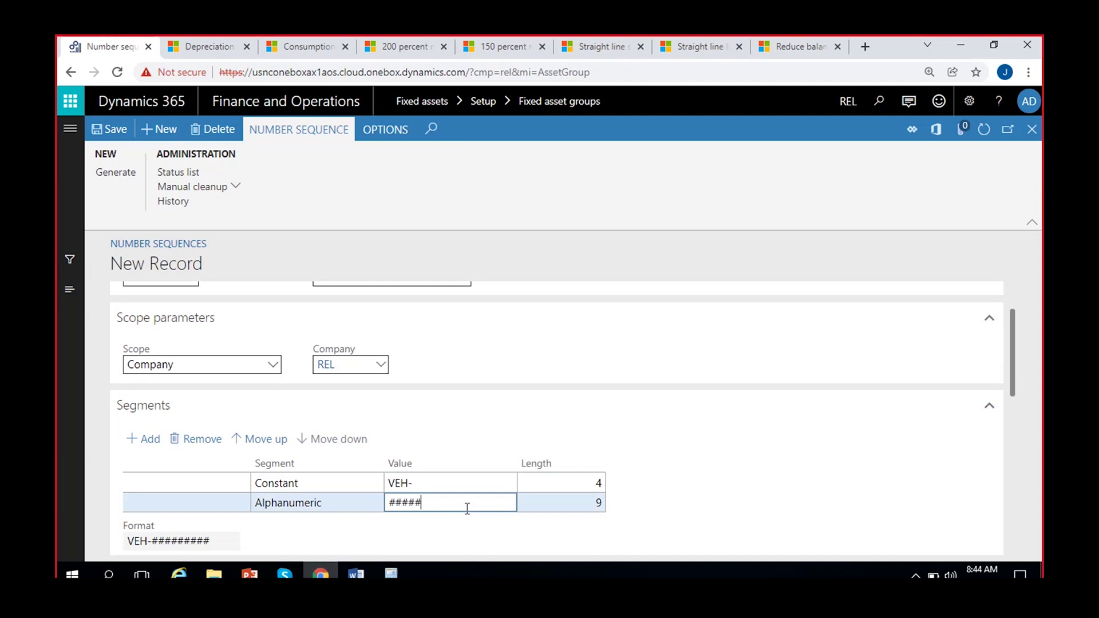
key(BackSpace)
click(716, 499)
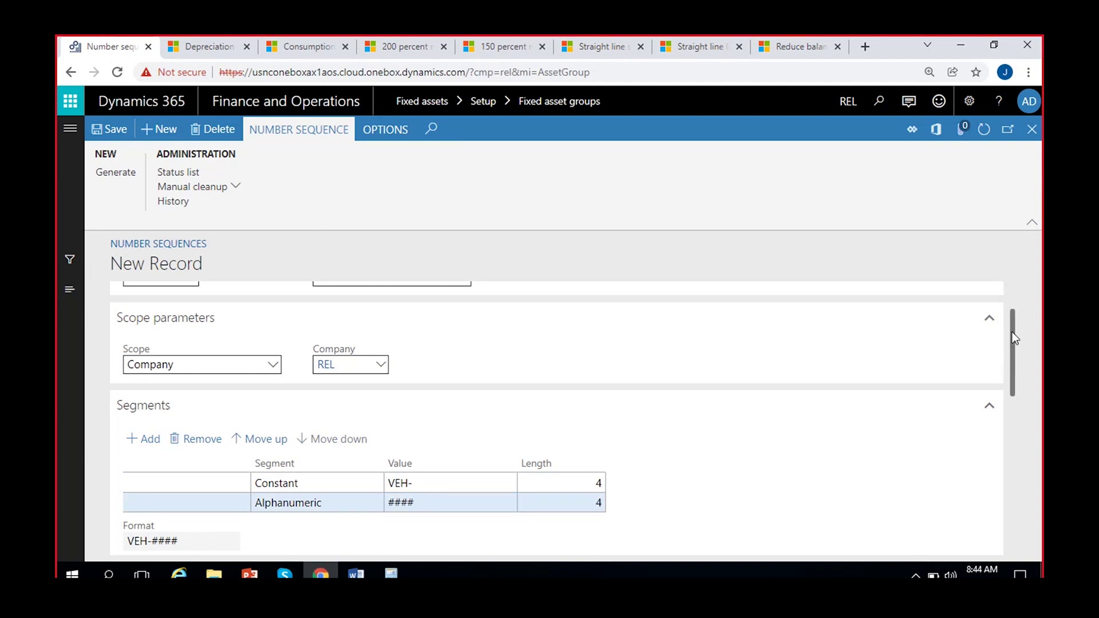
Make the number sequence continuous and set its largest number to 9999
scroll(1012, 343, down, 3)
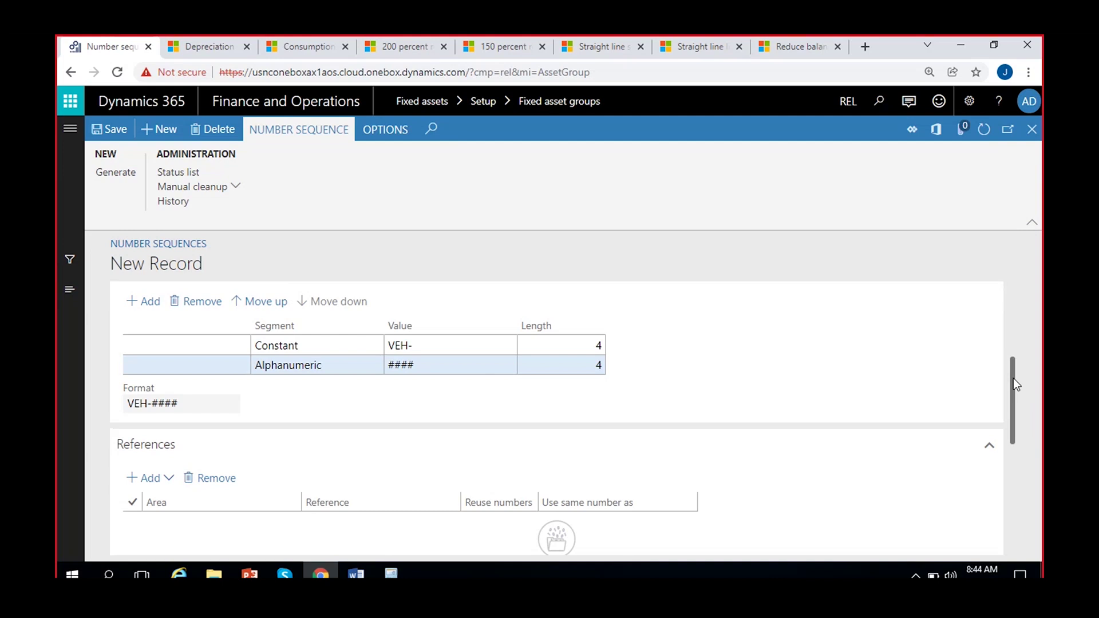
drag(1015, 383, 1034, 498)
click(370, 444)
click(279, 498)
key(BackSpace)
key(BackSpace)
key(BackSpace)
key(BackSpace)
key(BackSpace)
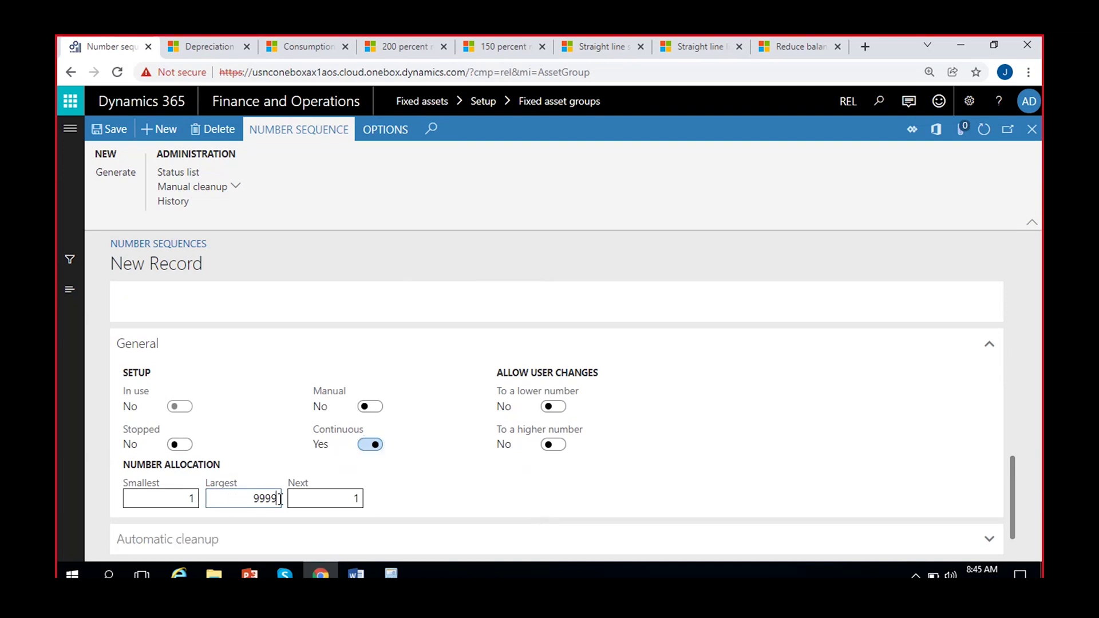
click(397, 509)
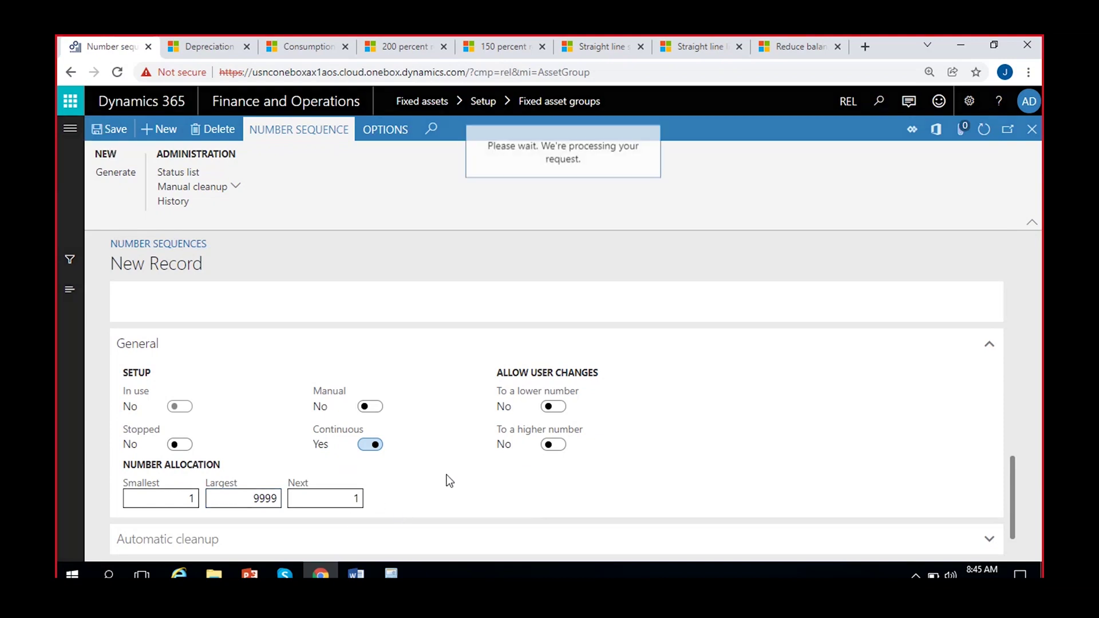
Copy the code of the new number sequence, close its form and assign FA-VEH as the group's number sequence code
drag(164, 267, 113, 264)
key(ctrl+c)
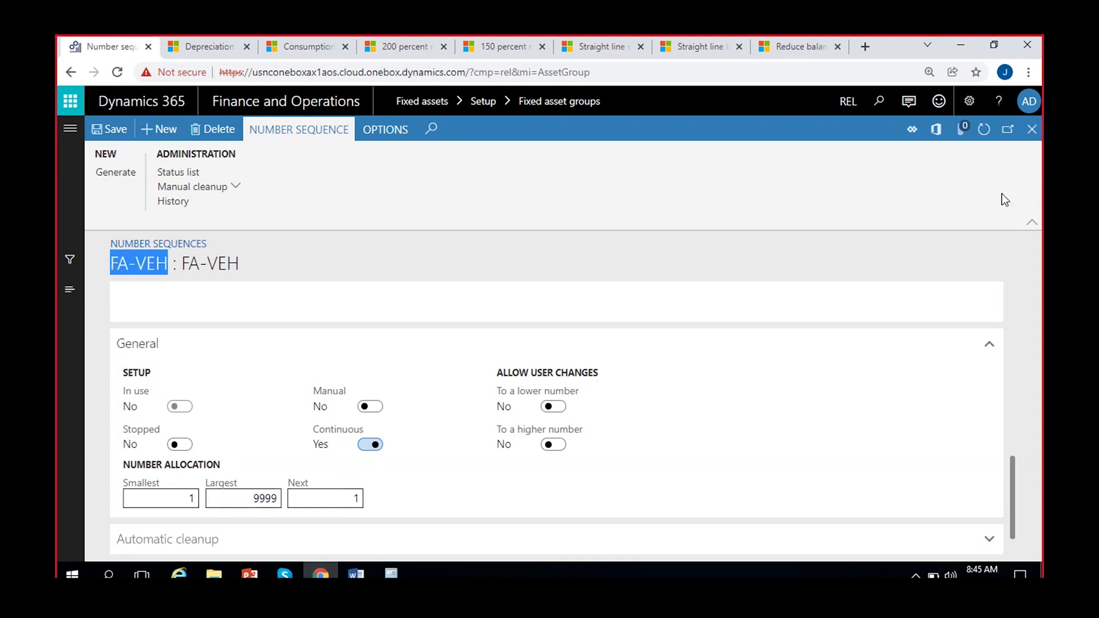
click(1032, 129)
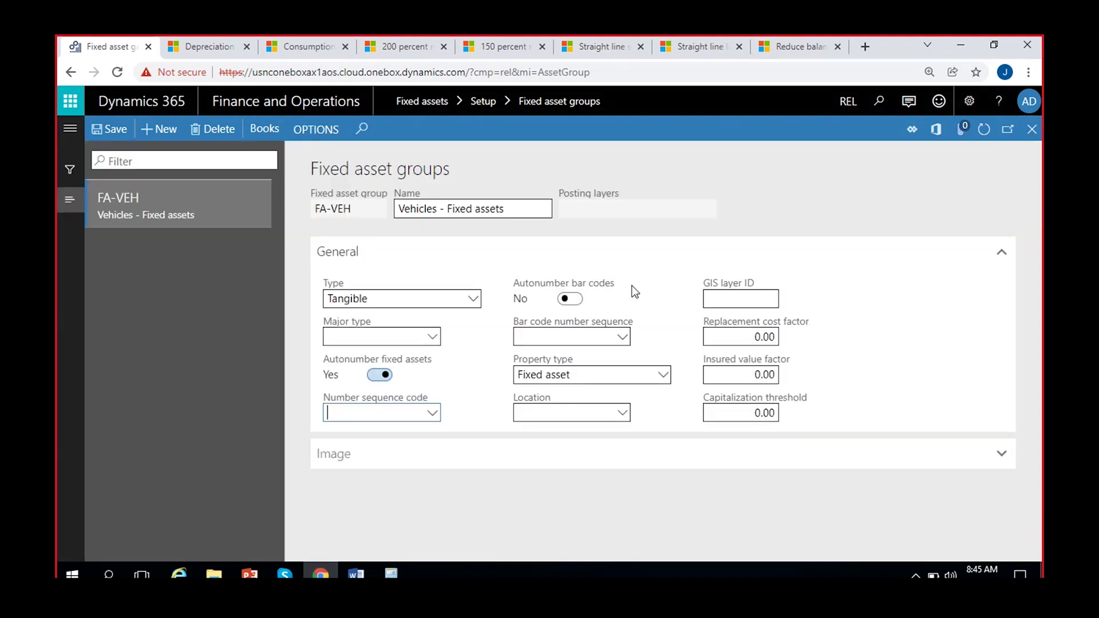
click(401, 414)
key(ctrl+v)
click(475, 370)
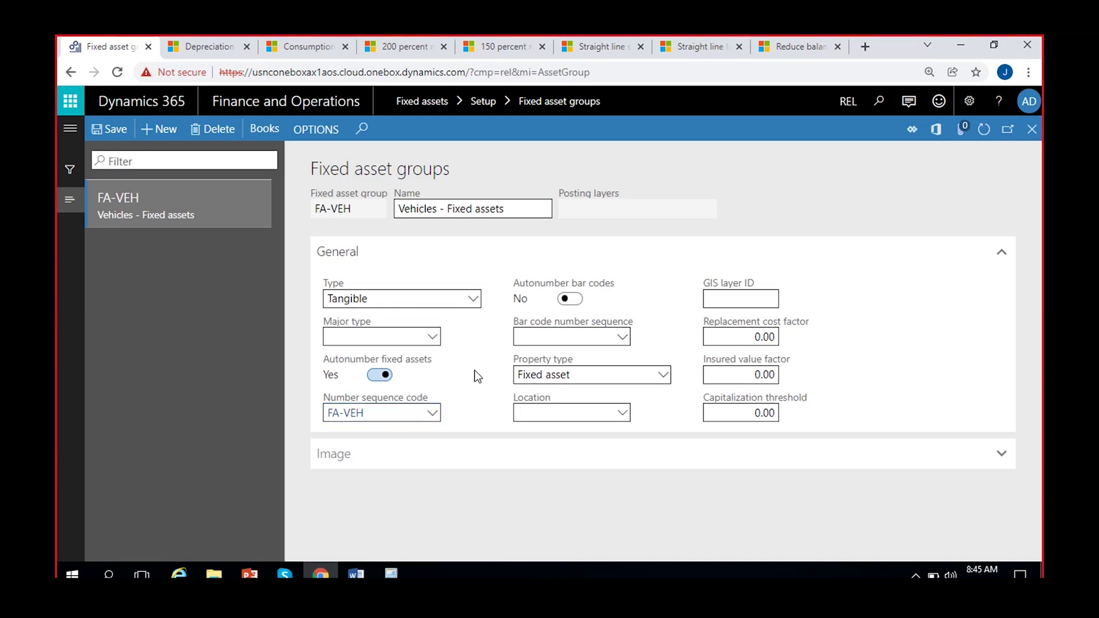
click(357, 413)
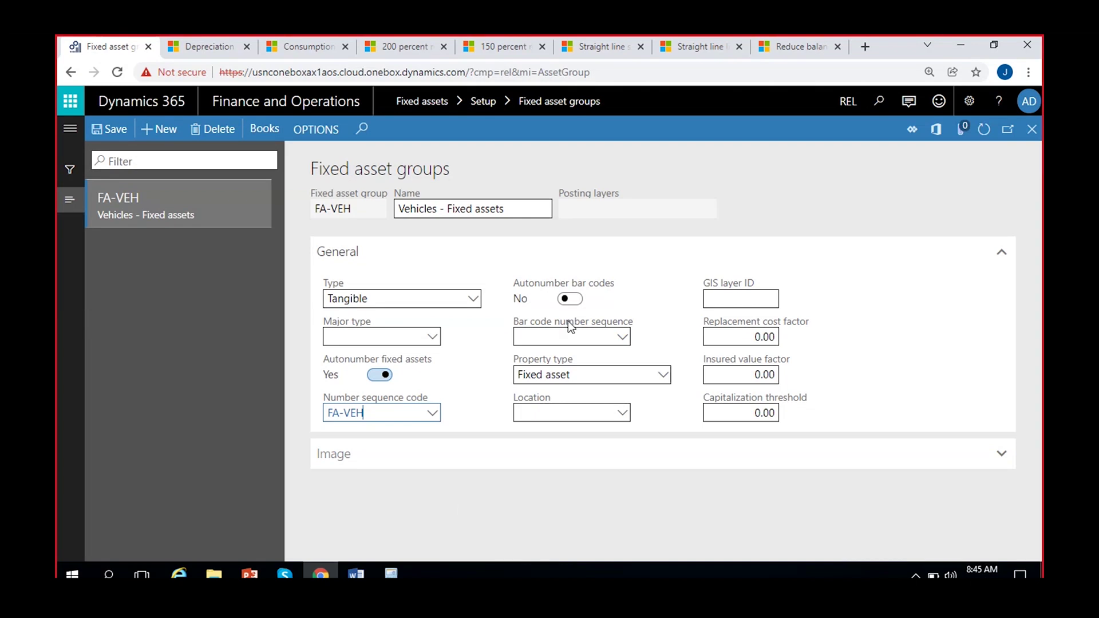
mouse_move(595, 288)
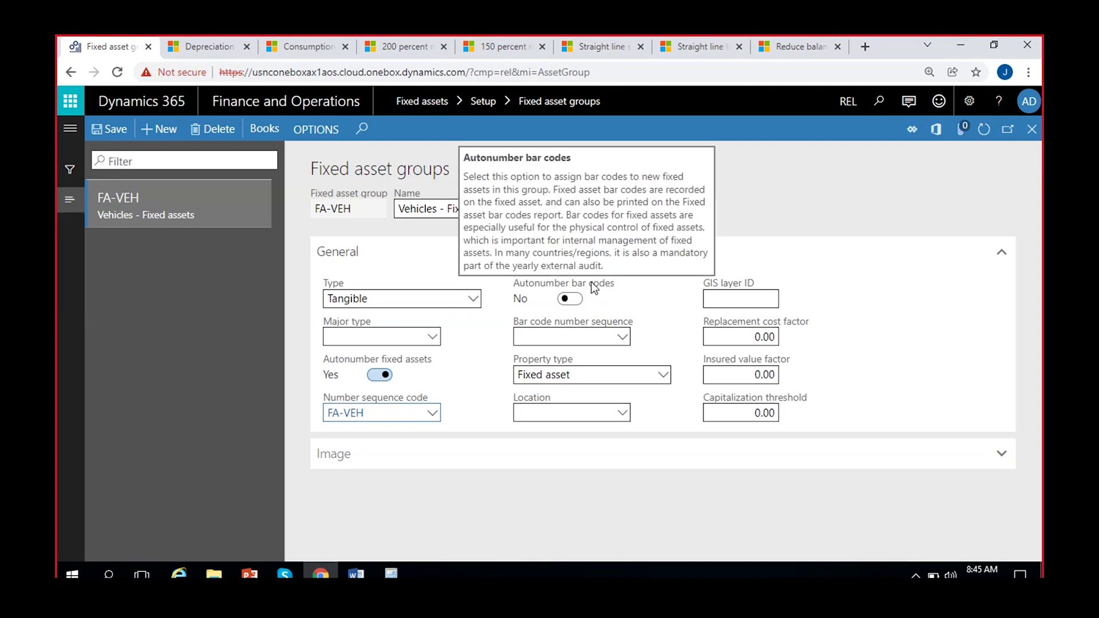
click(570, 298)
click(621, 338)
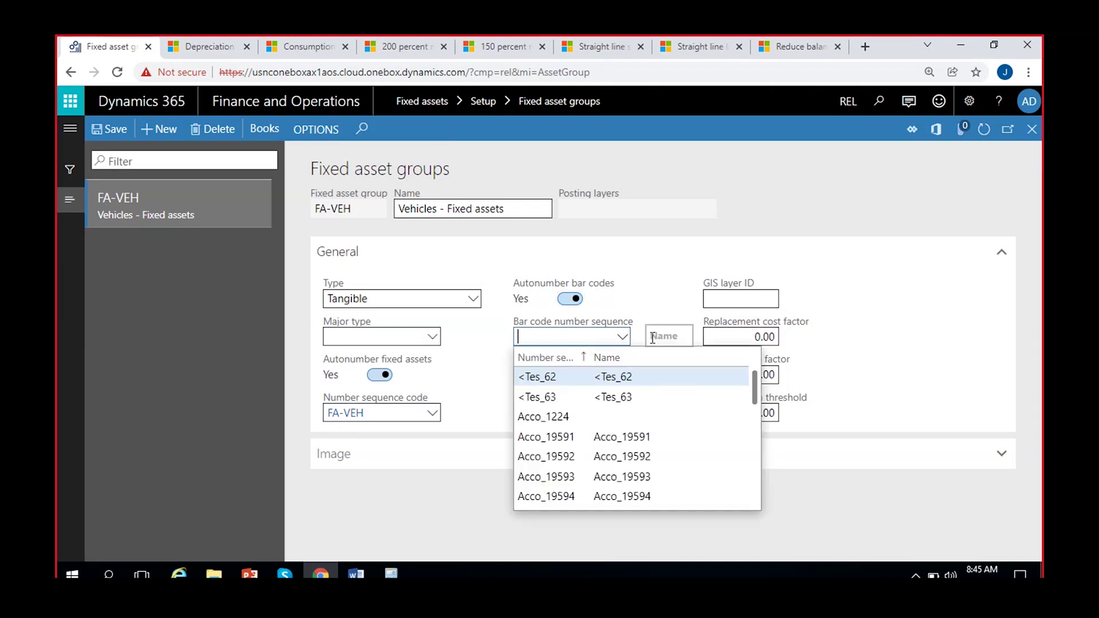
click(657, 333)
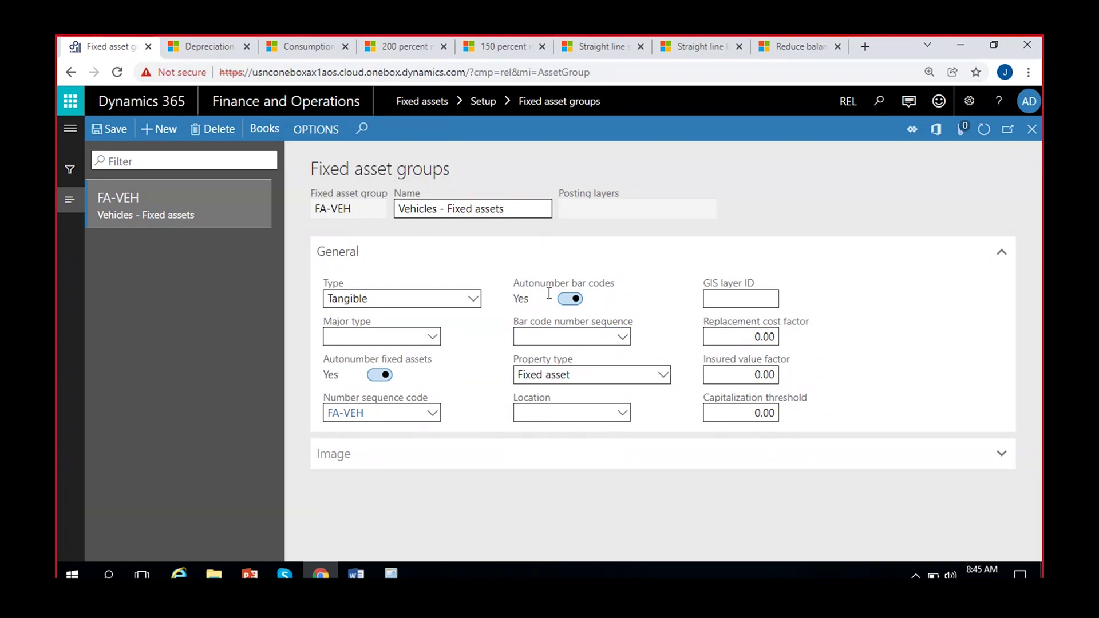
click(568, 299)
Review the property type options for the group and choose Continuing property
click(663, 375)
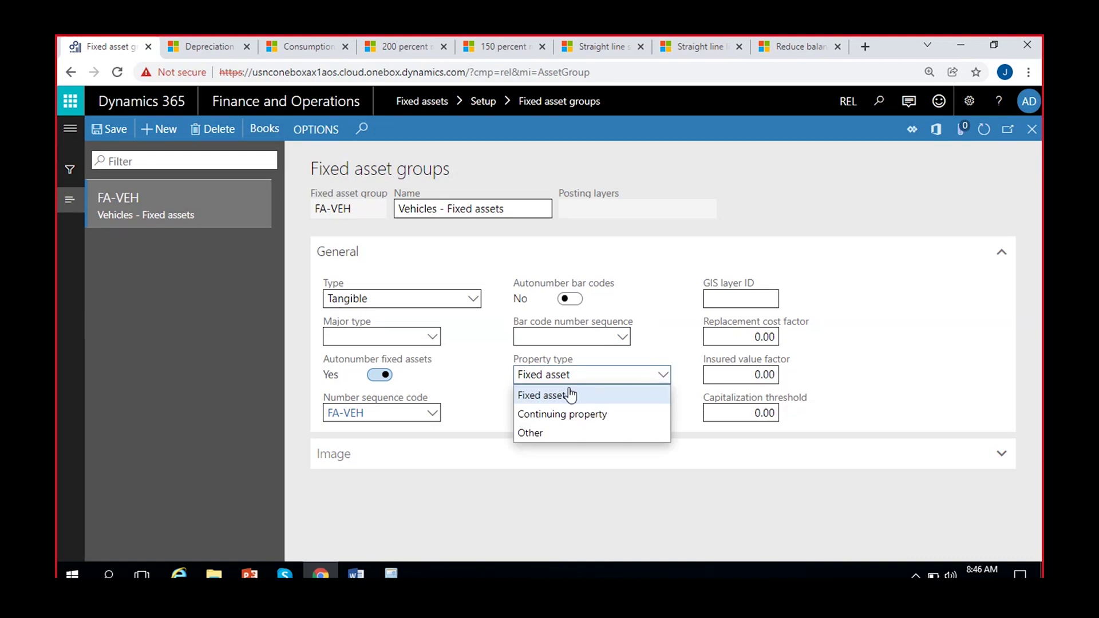
mouse_move(664, 367)
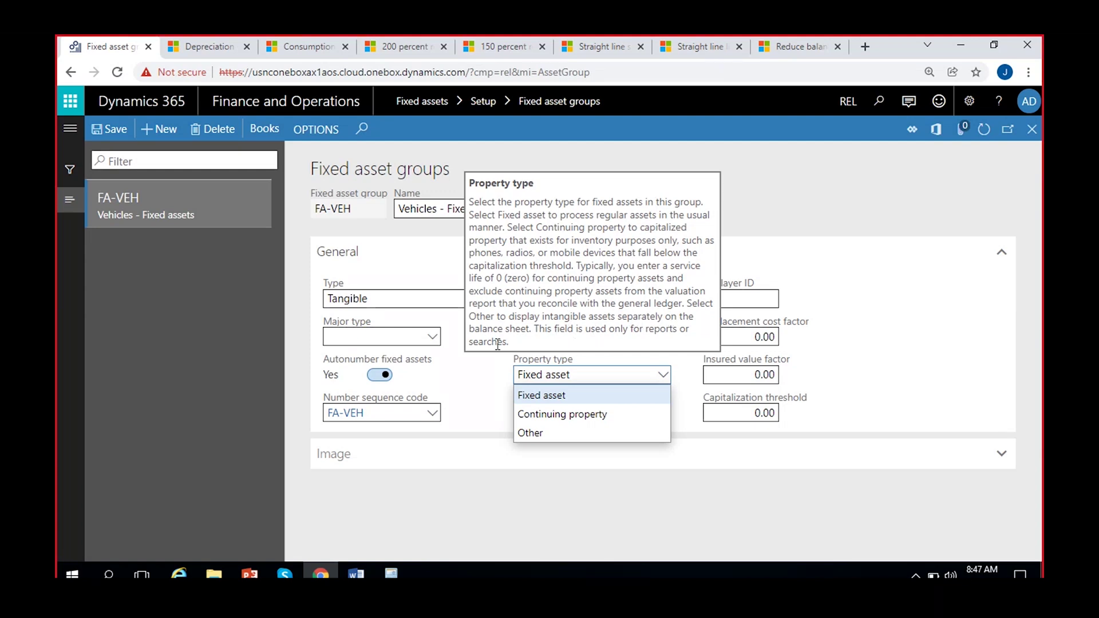
click(677, 393)
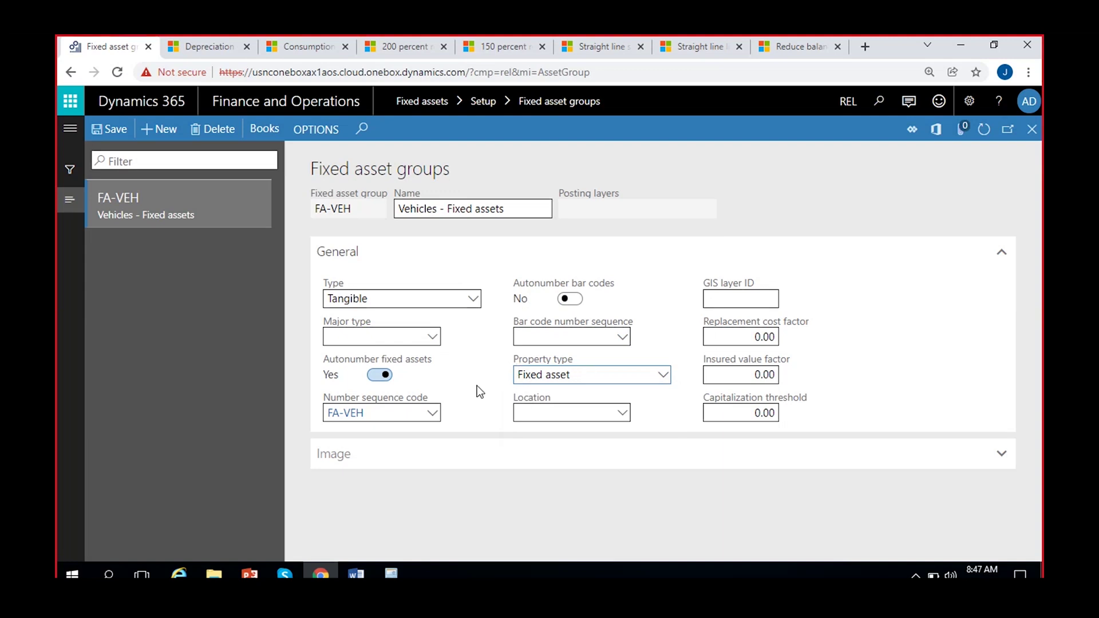
click(661, 376)
click(576, 415)
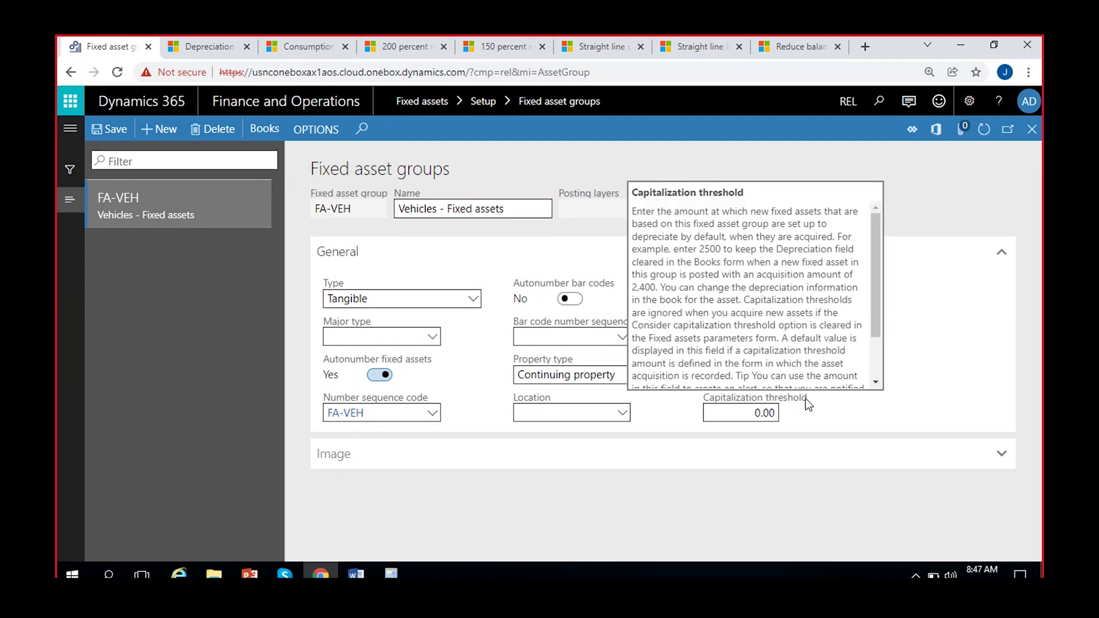
Set the FA-VEH group's capitalization threshold to 2,500
click(753, 413)
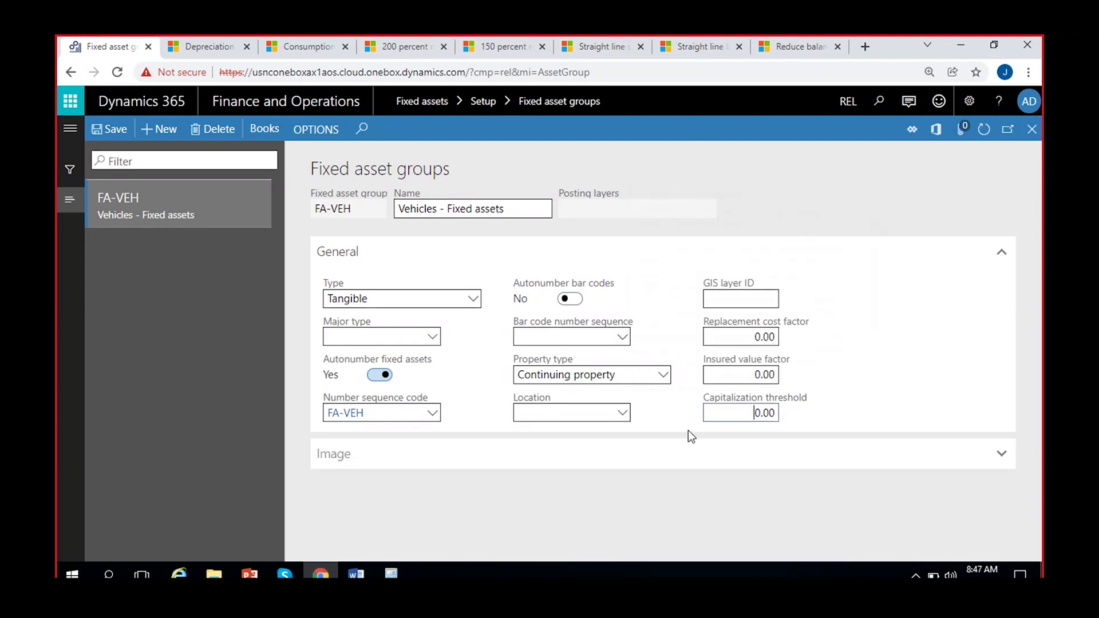
text(2)
text(50)
click(692, 400)
Change the FA-VEH group's property type to Fixed asset and clear its capitalization threshold
click(664, 378)
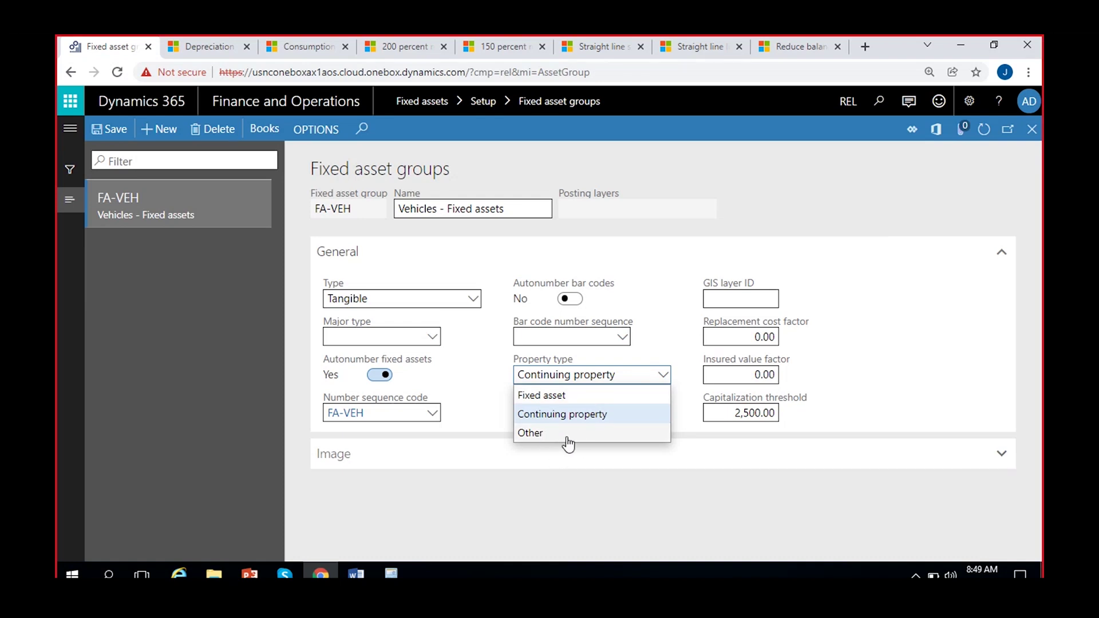
click(561, 395)
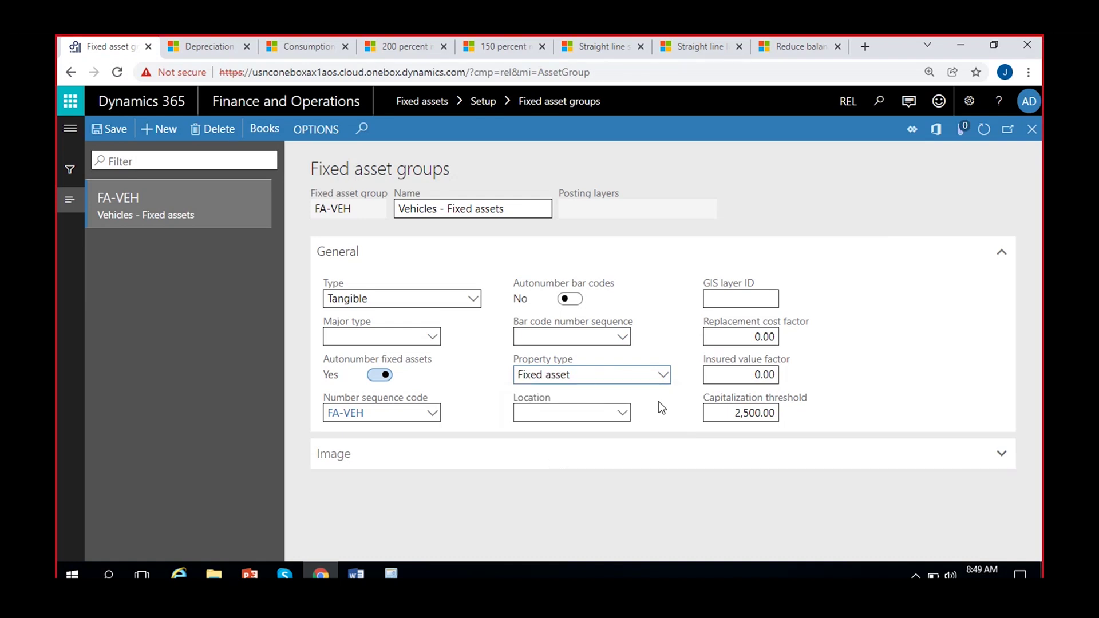
click(728, 414)
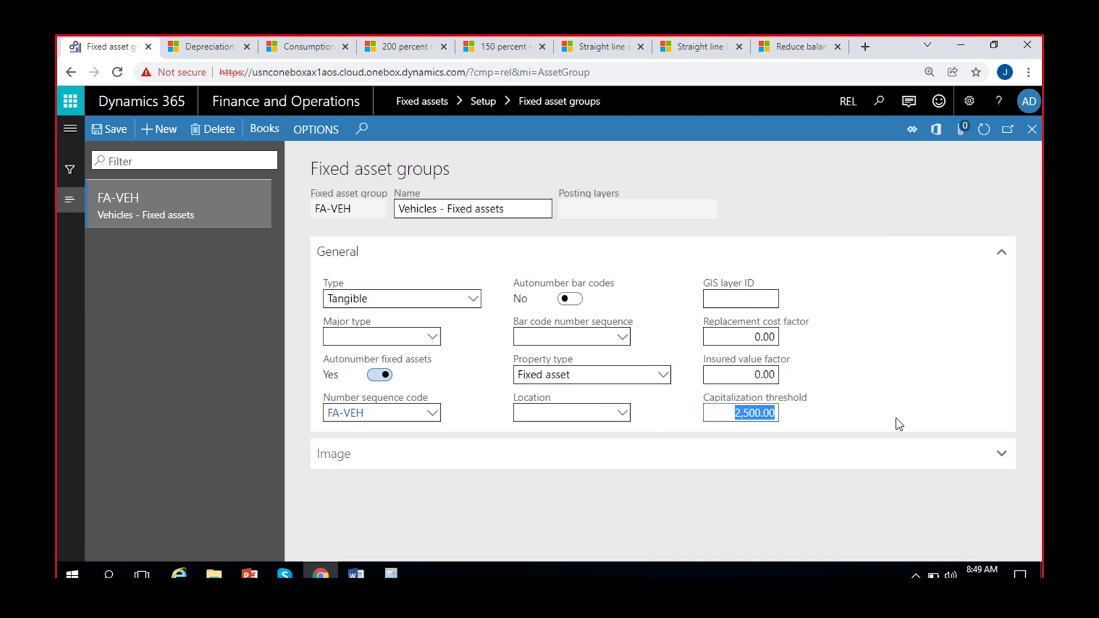
key(BackSpace)
click(632, 516)
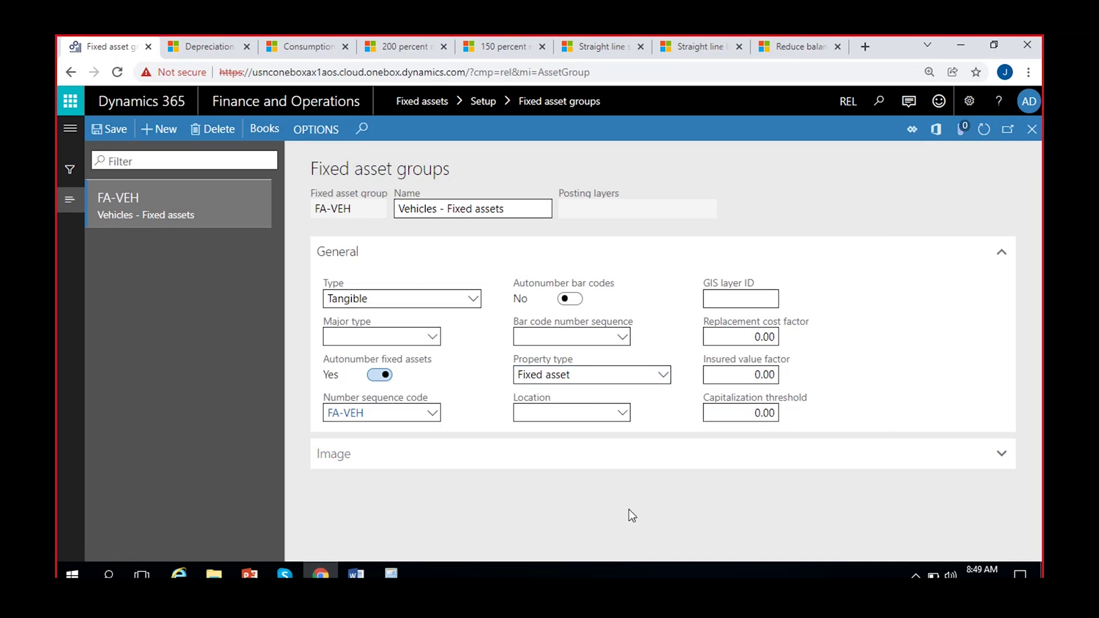
click(622, 413)
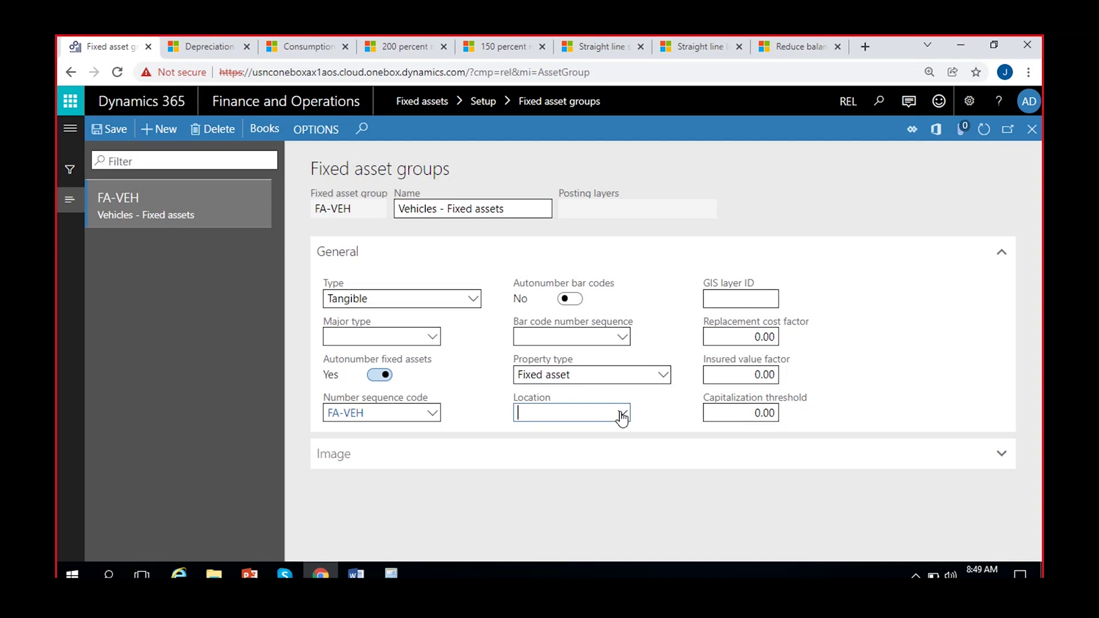
click(475, 362)
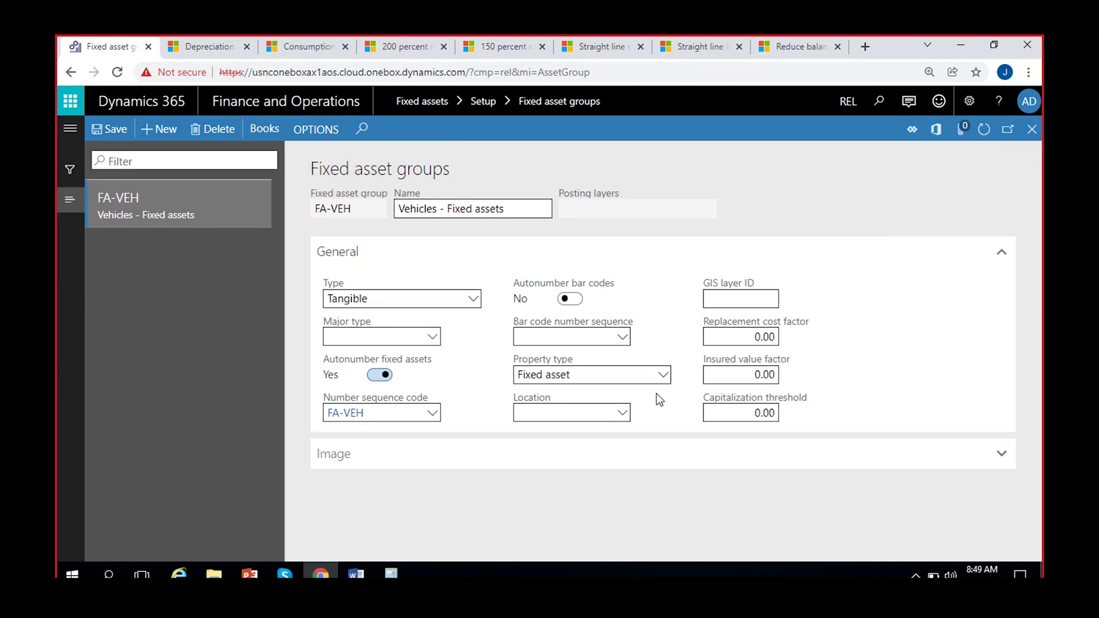
Try a replacement cost factor of 10.00 for the group and clear it again
mouse_move(733, 285)
mouse_move(787, 329)
text(1)
click(743, 333)
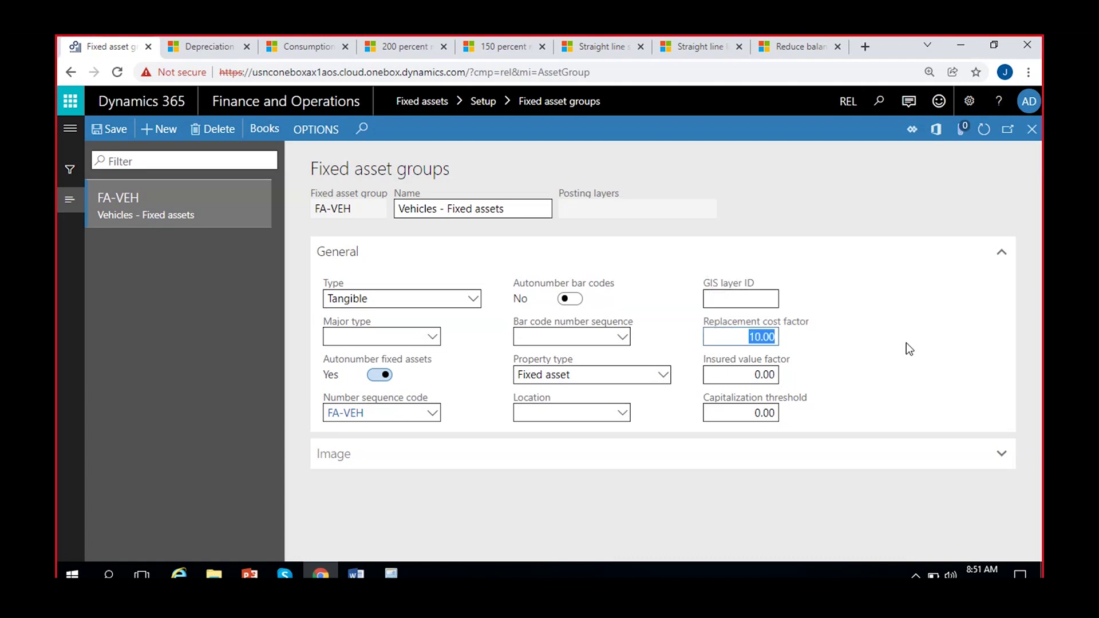
click(827, 344)
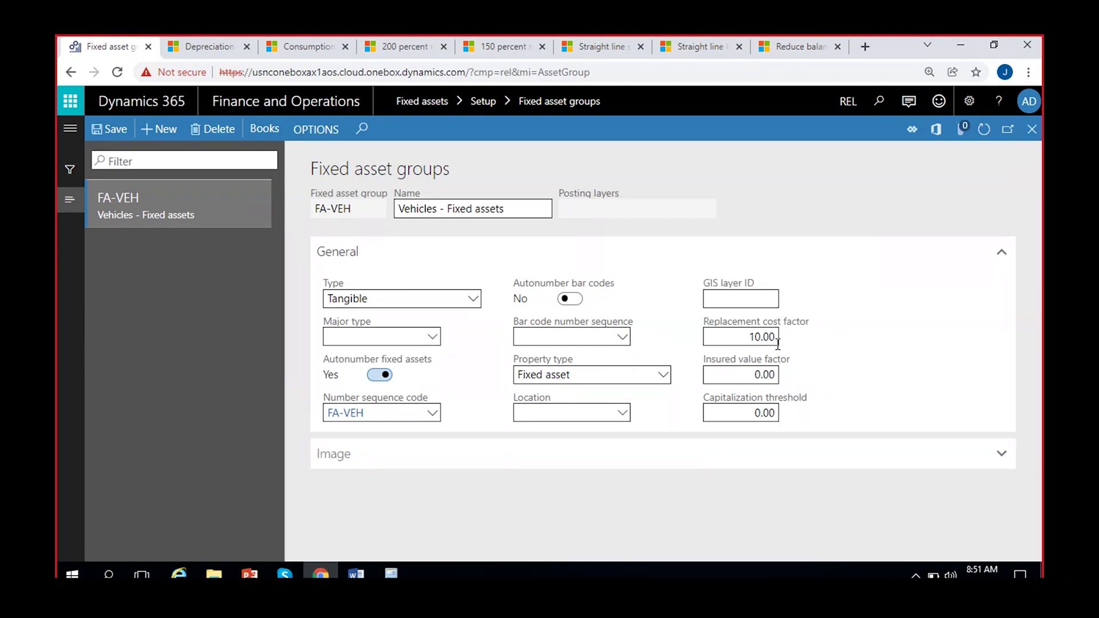
click(742, 338)
key(BackSpace)
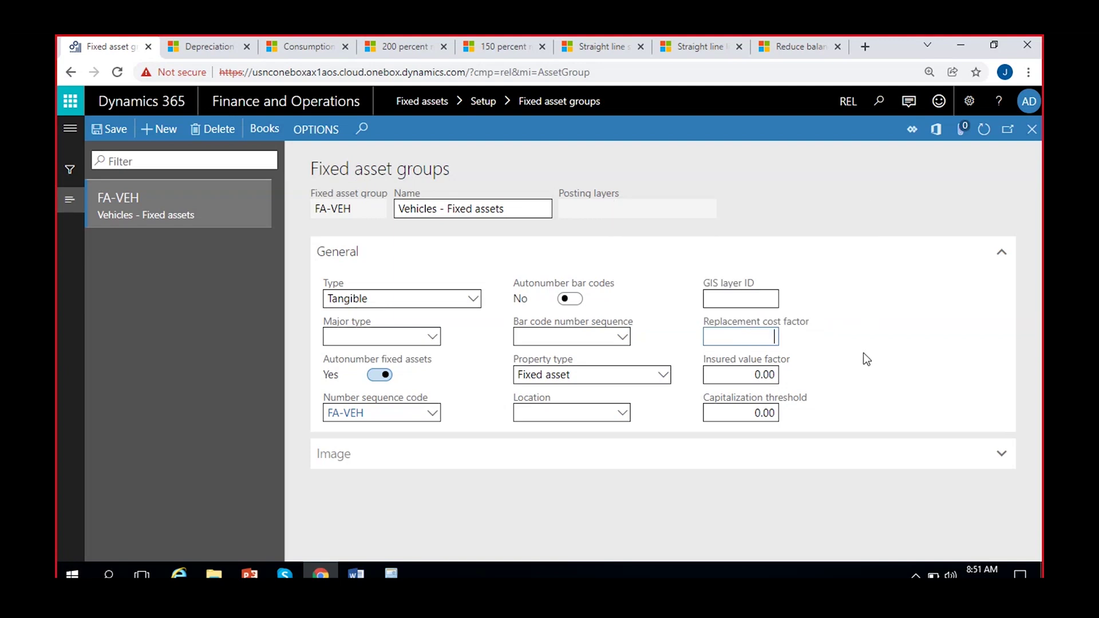
click(864, 352)
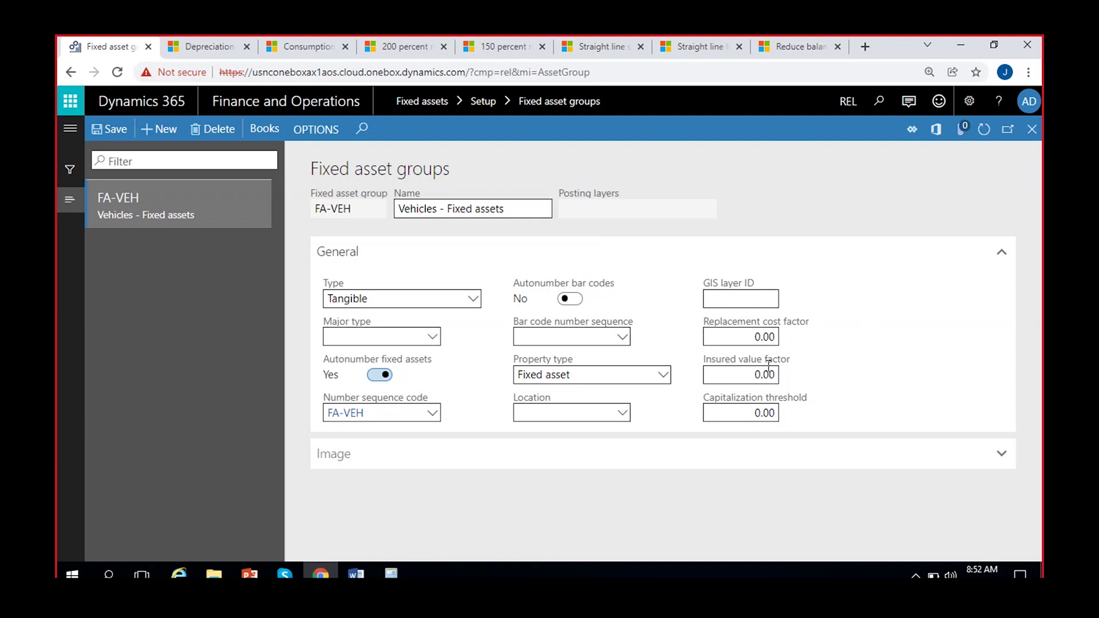
Set the group's insured value factor to -1.50
mouse_move(776, 368)
click(770, 375)
key(BackSpace)
text(-1.5)
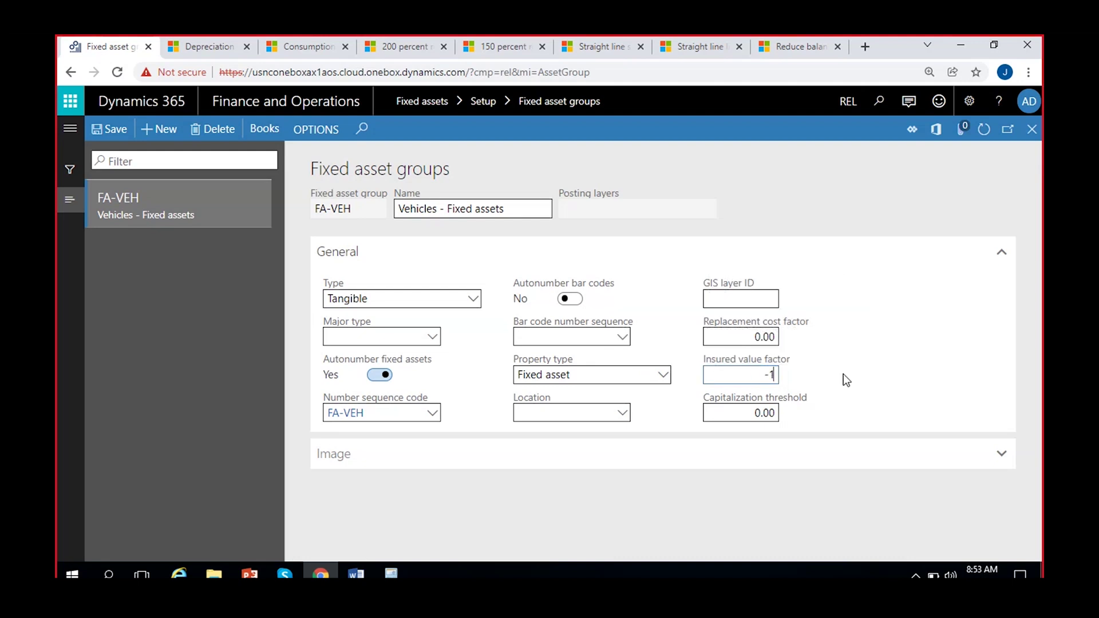
click(842, 373)
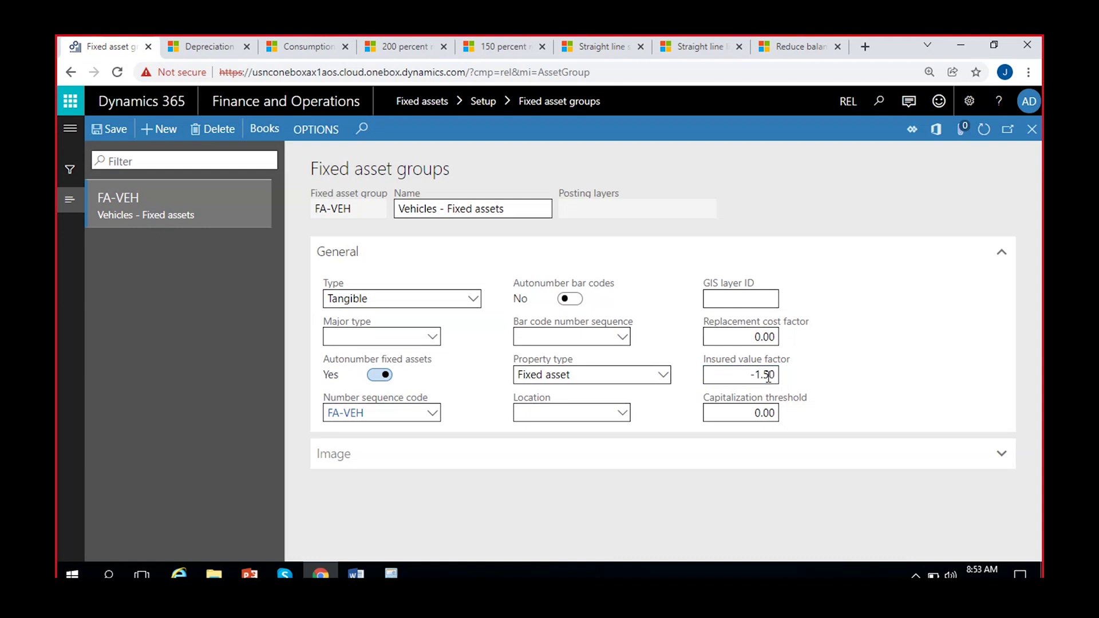
Enter 2 in the insured value factor and clear the factor again
click(764, 376)
double_click(763, 375)
text(2)
click(840, 375)
click(745, 378)
key(BackSpace)
click(866, 414)
Enter a capitalization threshold of 2,500 for the vehicles group
mouse_move(791, 401)
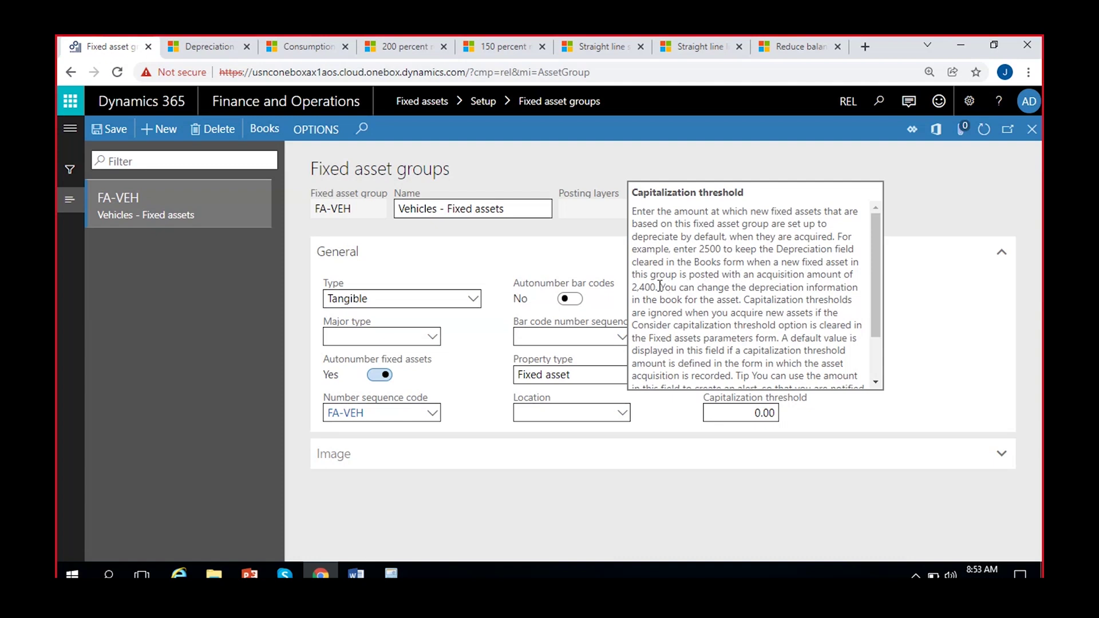
click(723, 412)
text(2,5)
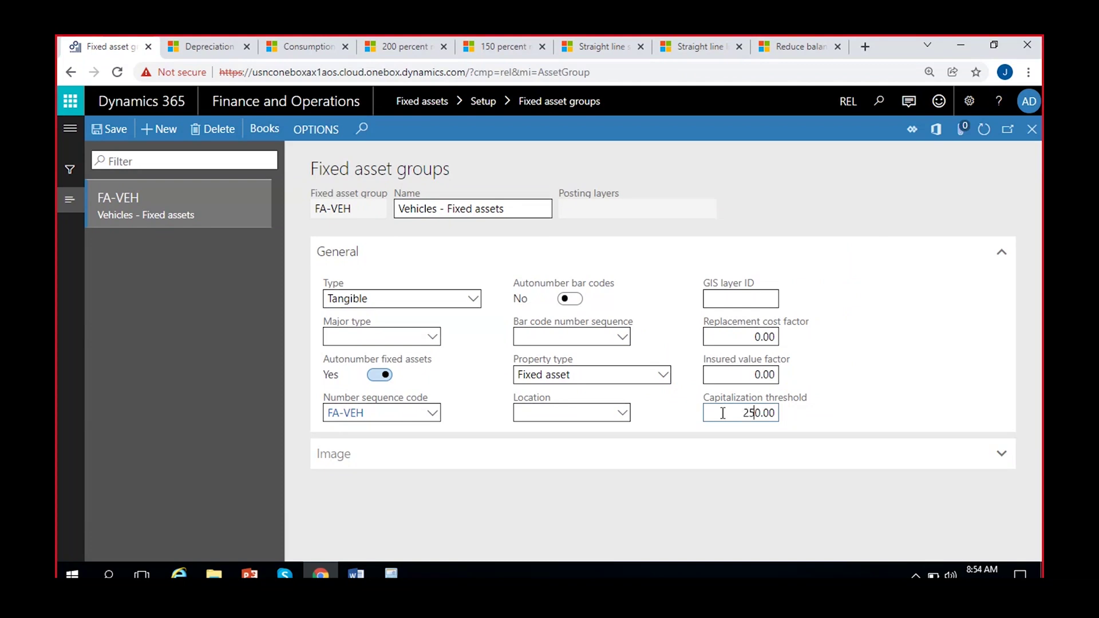
text(0)
click(666, 412)
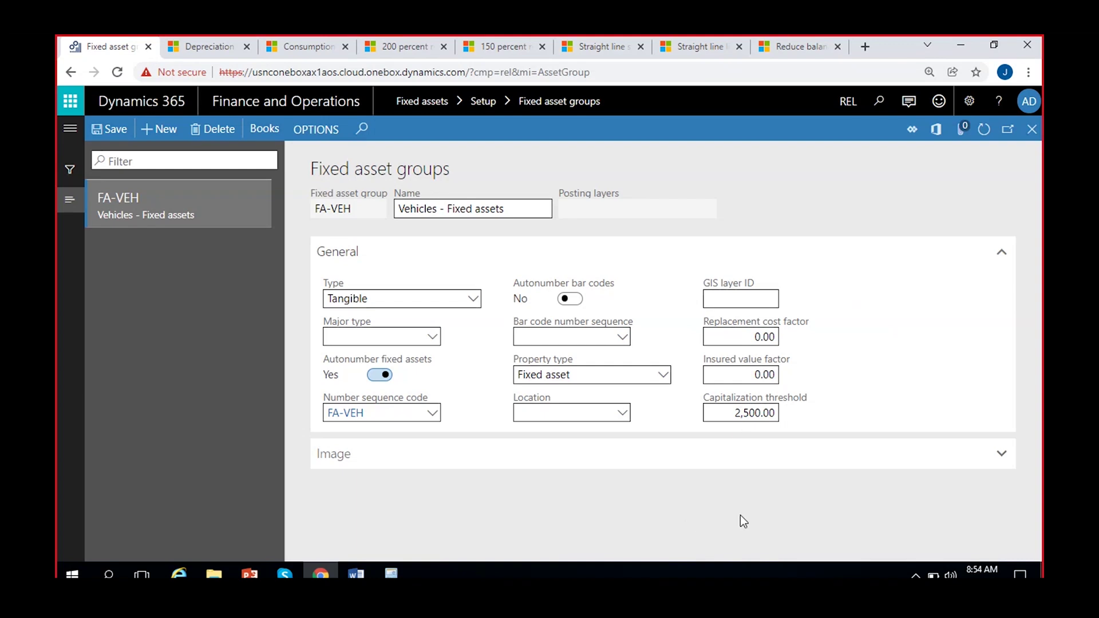
Clear the capitalization threshold of the vehicles group
mouse_move(768, 420)
click(735, 411)
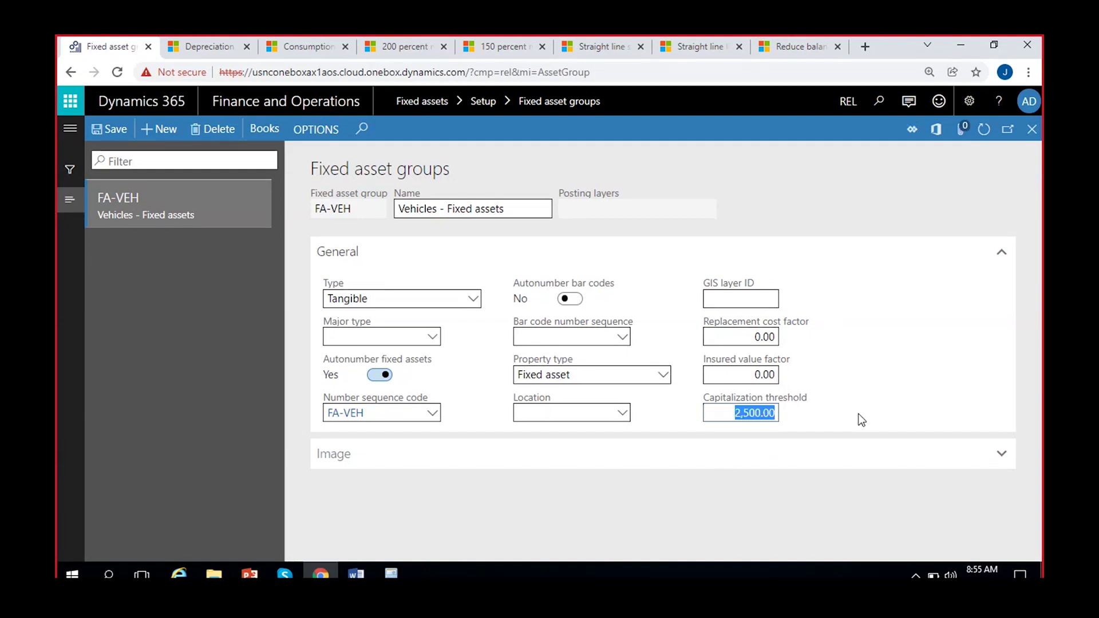
key(BackSpace)
click(703, 545)
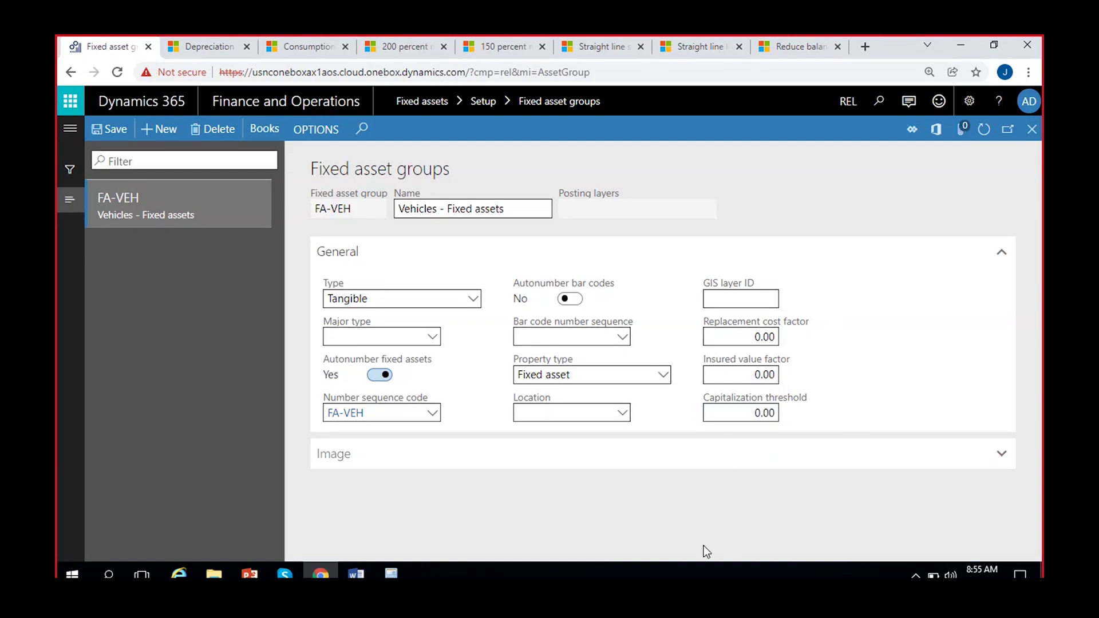
Expand the Image section and look over the image upload options for the FA-VEH group
click(553, 461)
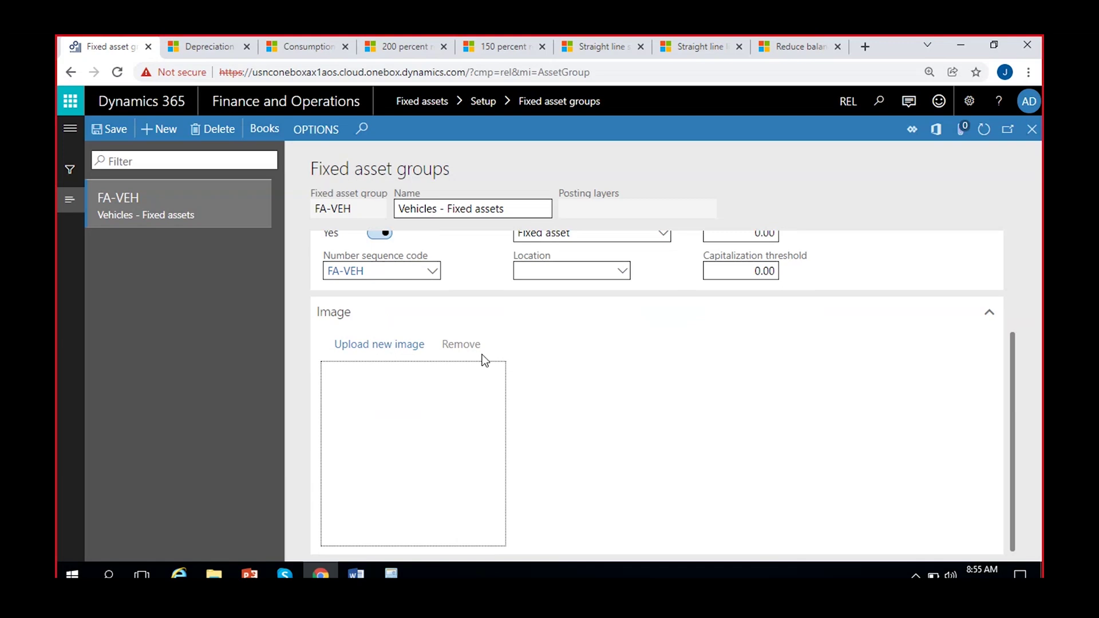
scroll(511, 429, up, 3)
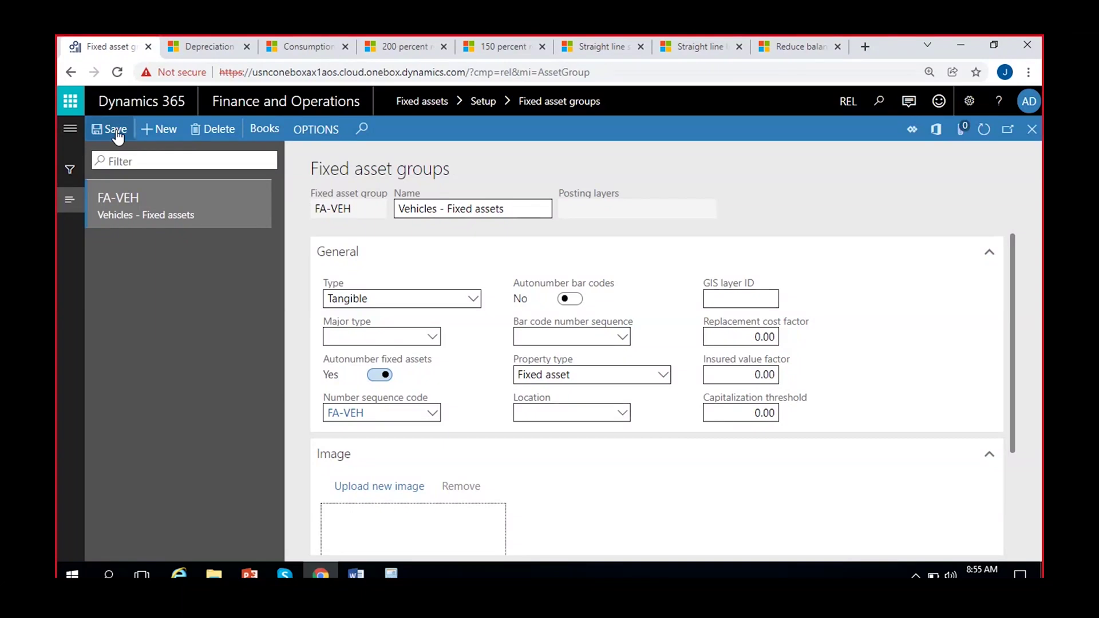
scroll(401, 515, down, 2)
scroll(664, 473, up, 2)
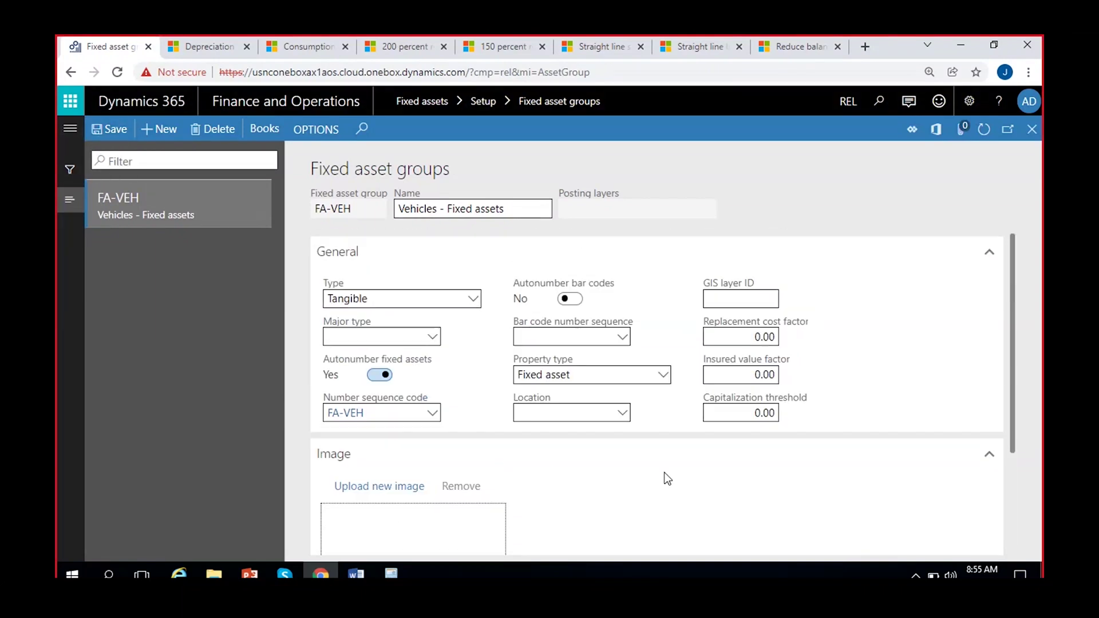
Create a new fixed asset group FA-FUR with the name Furniture - Fixed assets
key(alt+n)
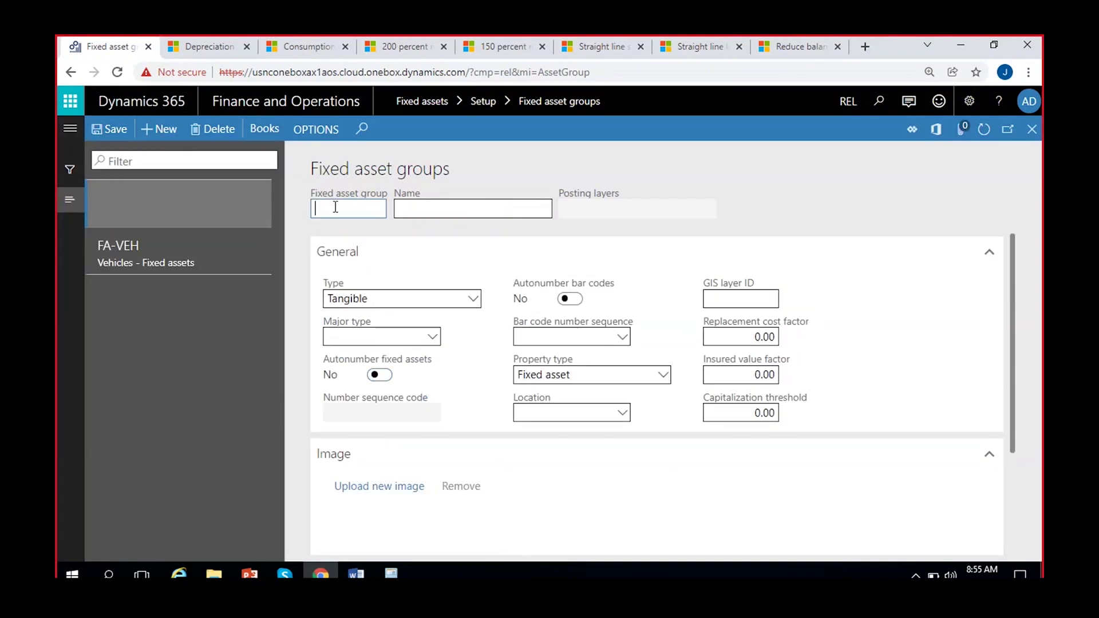
text(FA-FUR)
click(438, 210)
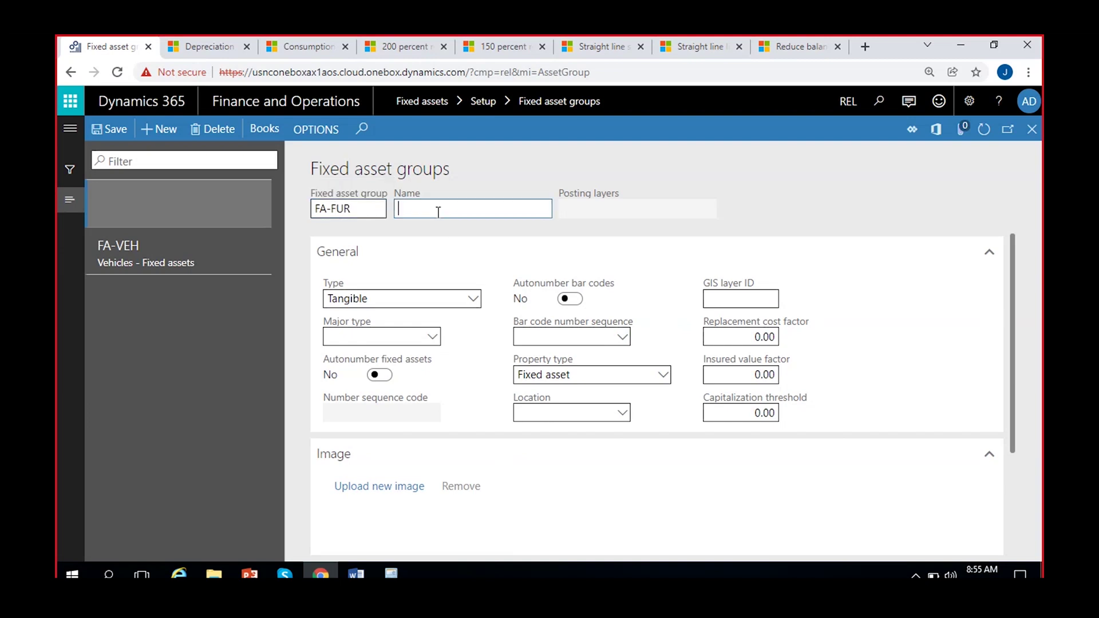
text(Furniture - Fixed assets)
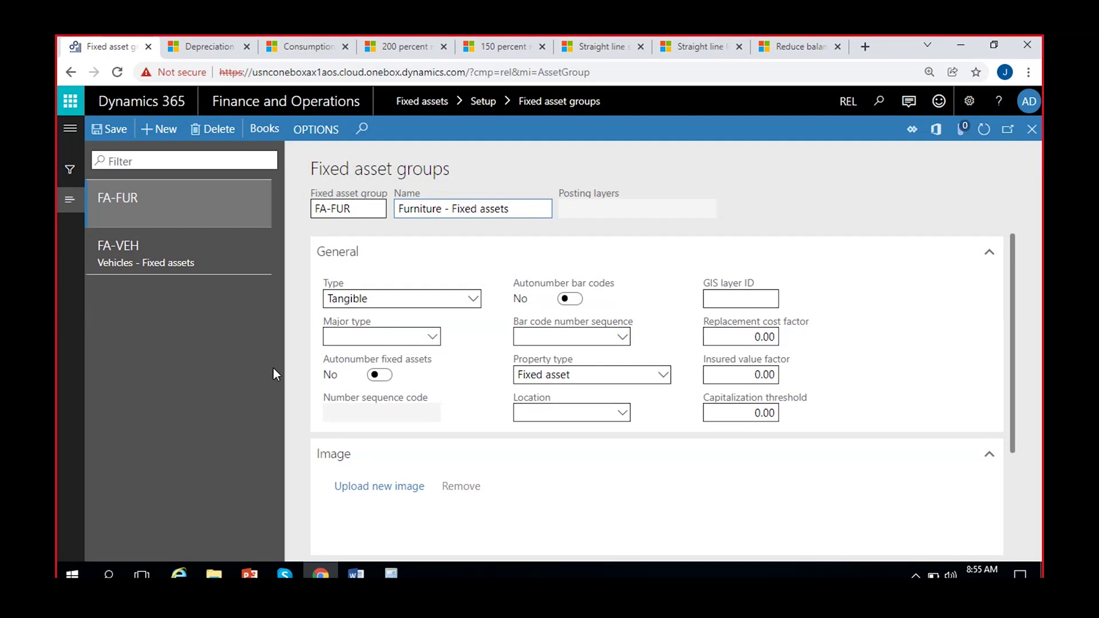
Turn on autonumbering of fixed assets for FA-FUR and start a new number sequence with FA_FUR as code and name
click(379, 375)
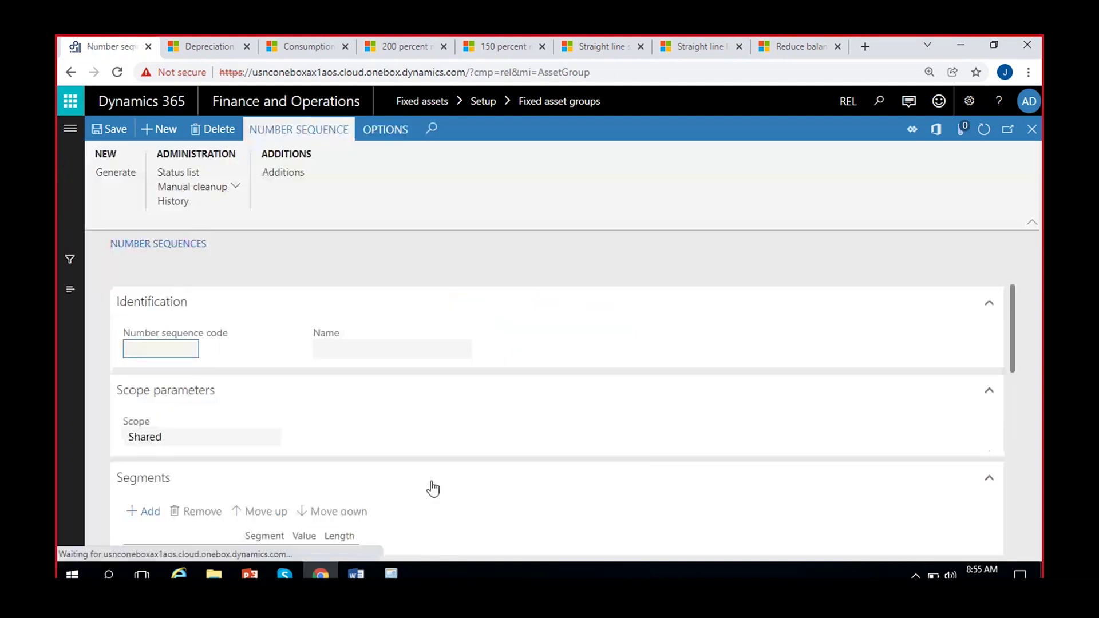
text(FA_FUR)
double_click(174, 351)
key(ctrl+c)
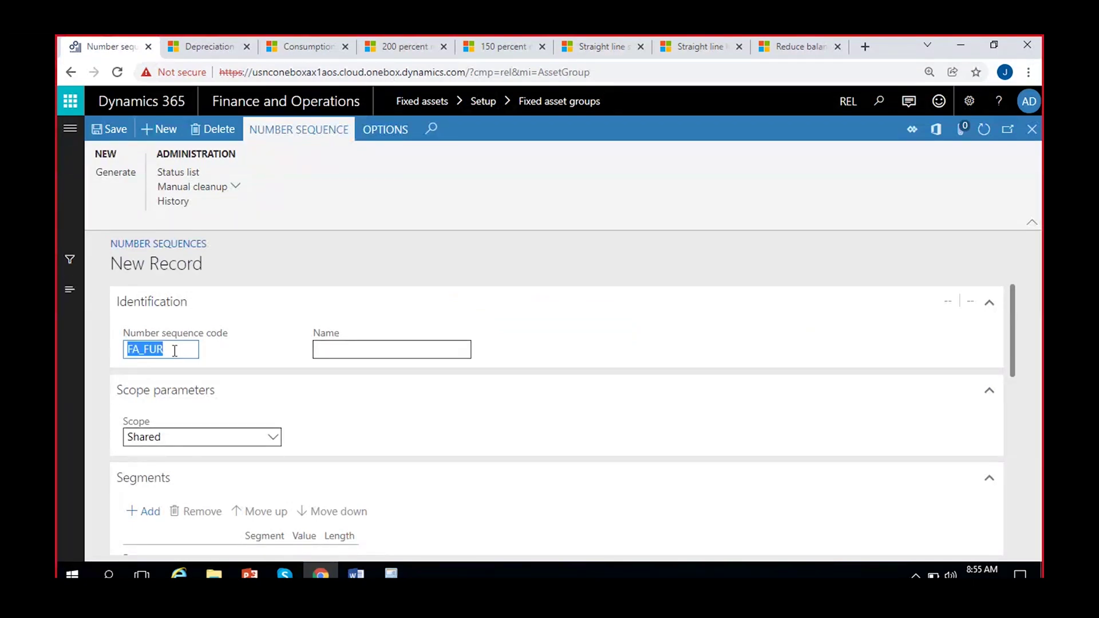
click(373, 349)
key(ctrl+v)
Correct the new number sequence's code to FA-FUR
click(166, 351)
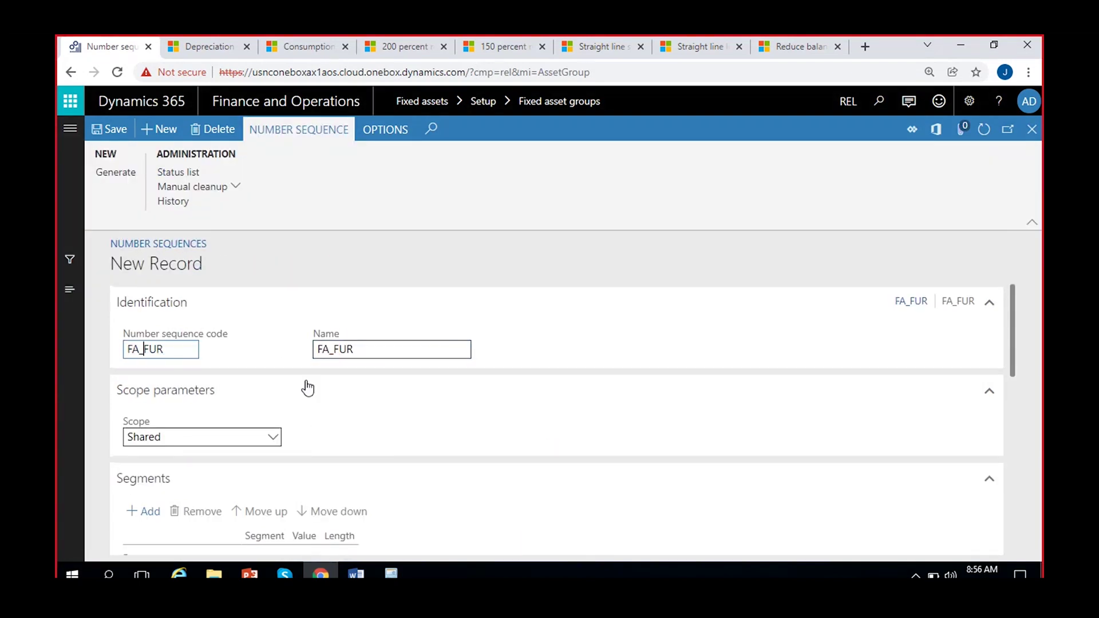
key(BackSpace)
key(BackSpace)
text(-FUR)
Correct the number sequence's name to FA-FUR, with a hyphen in place of the underscore
click(380, 348)
key(BackSpace)
key(BackSpace)
key(BackSpace)
key(BackSpace)
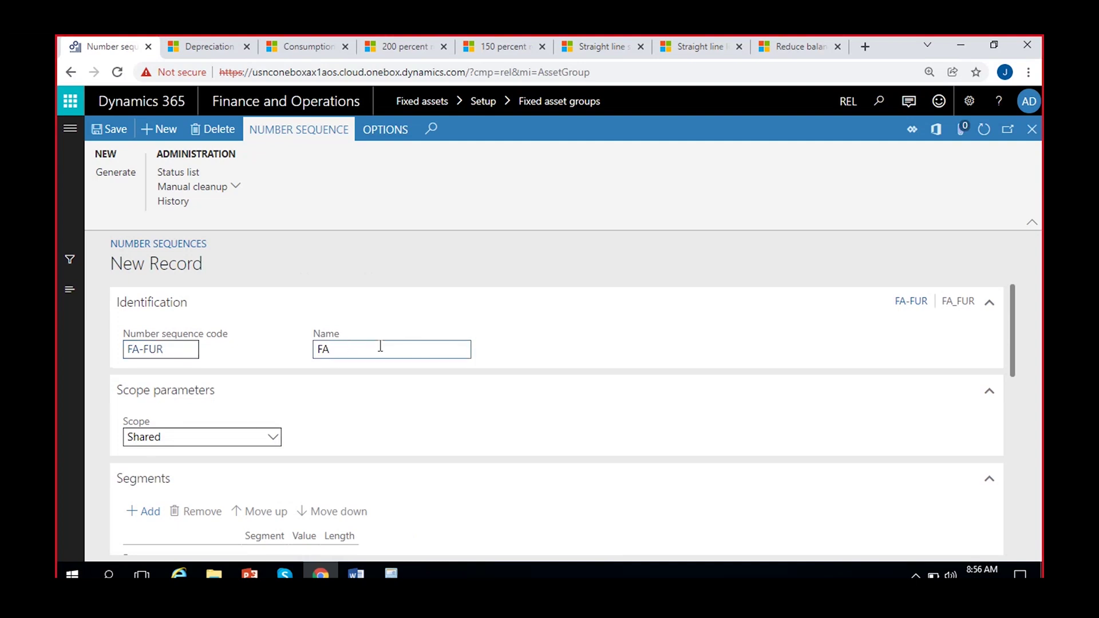
text(_FUR)
click(337, 350)
key(BackSpace)
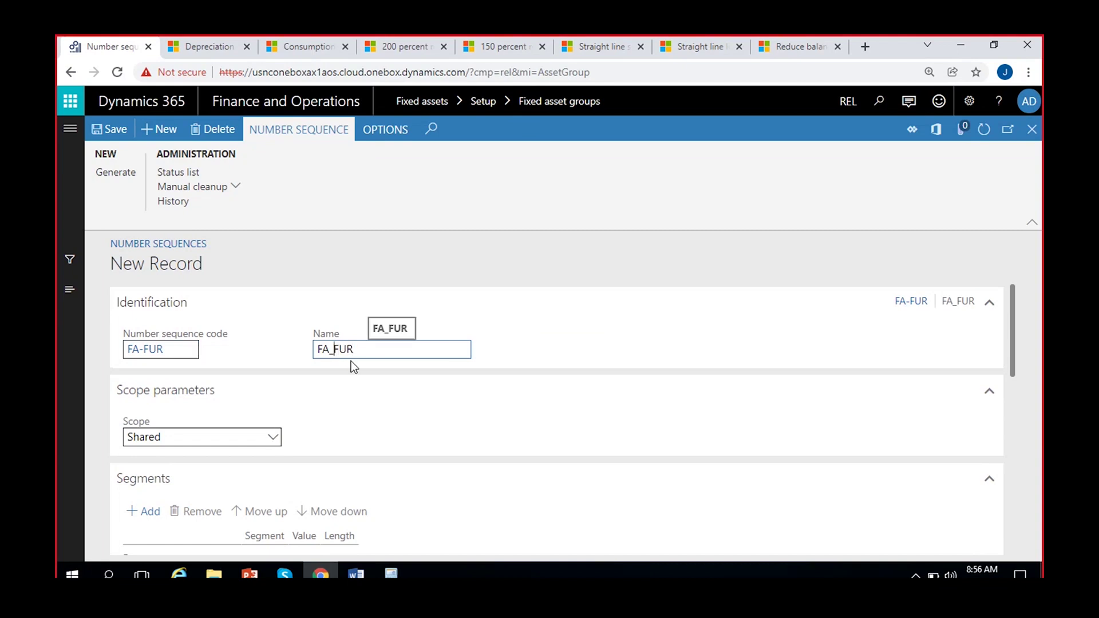
text(-)
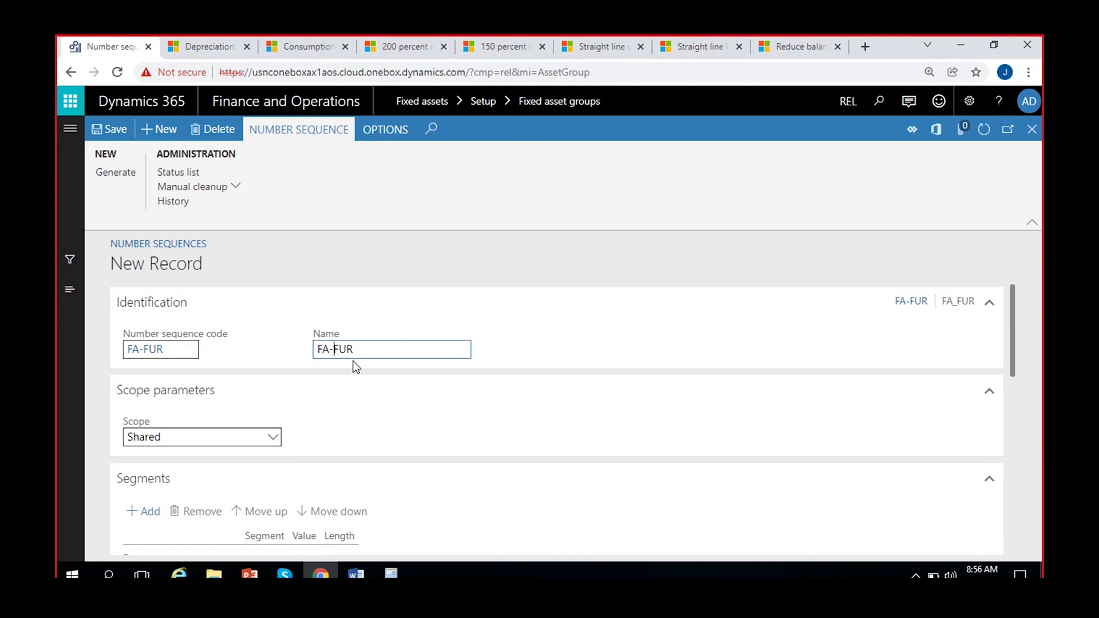
Set the number sequence's scope to Company and choose REL as the company
click(272, 437)
click(202, 327)
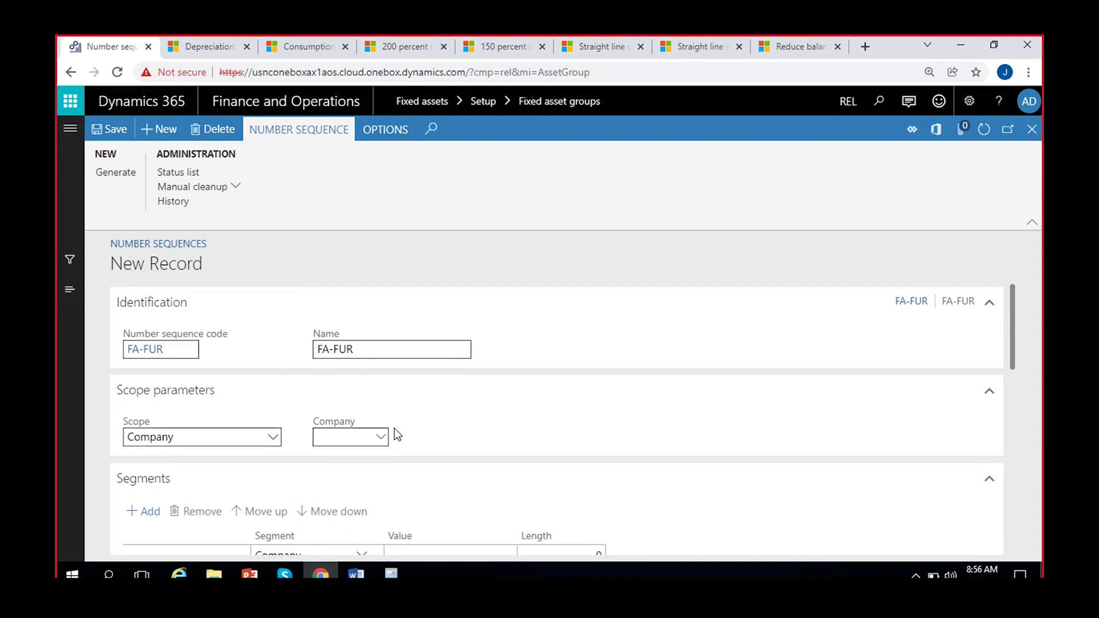
click(381, 439)
text(rel)
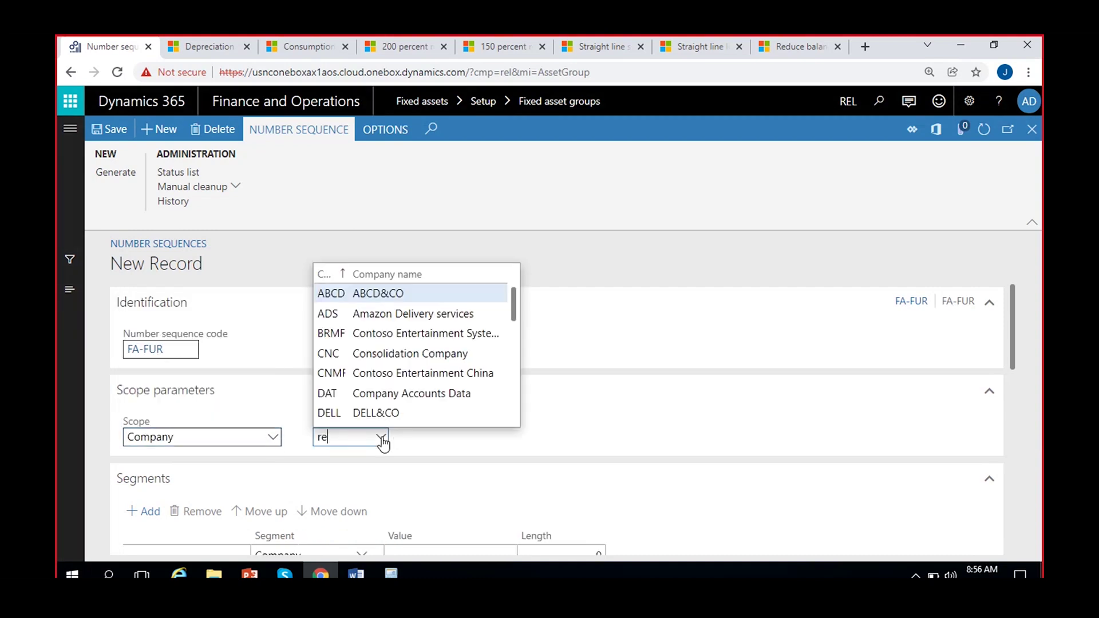
click(390, 295)
Remove the company segment from the number sequence and set the constant segment's value to FUR-
scroll(437, 466, down, 4)
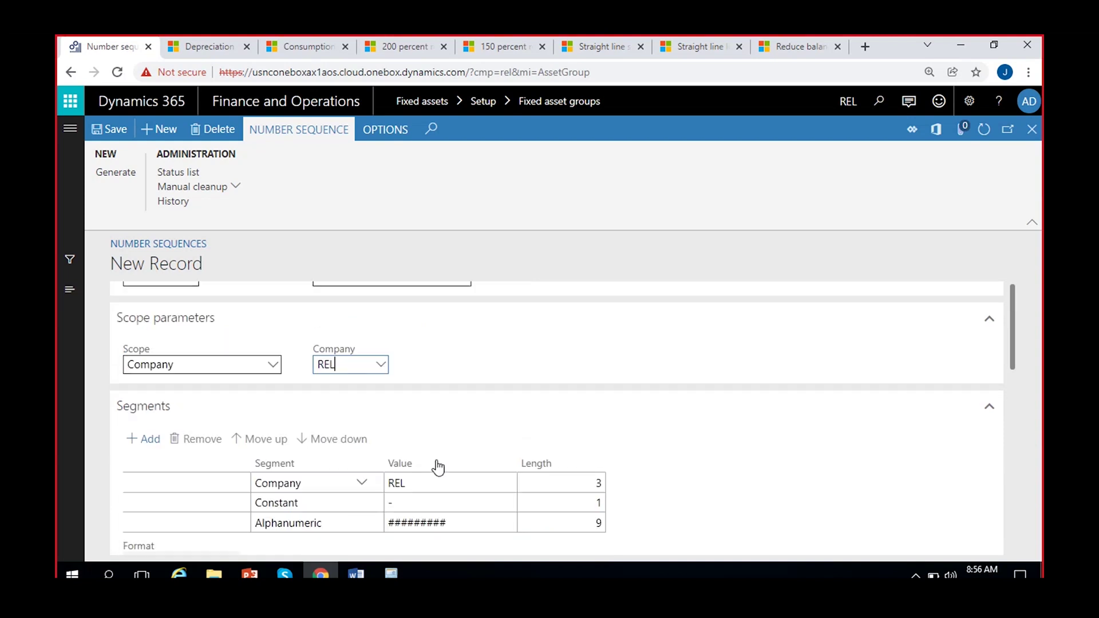
click(418, 340)
click(175, 294)
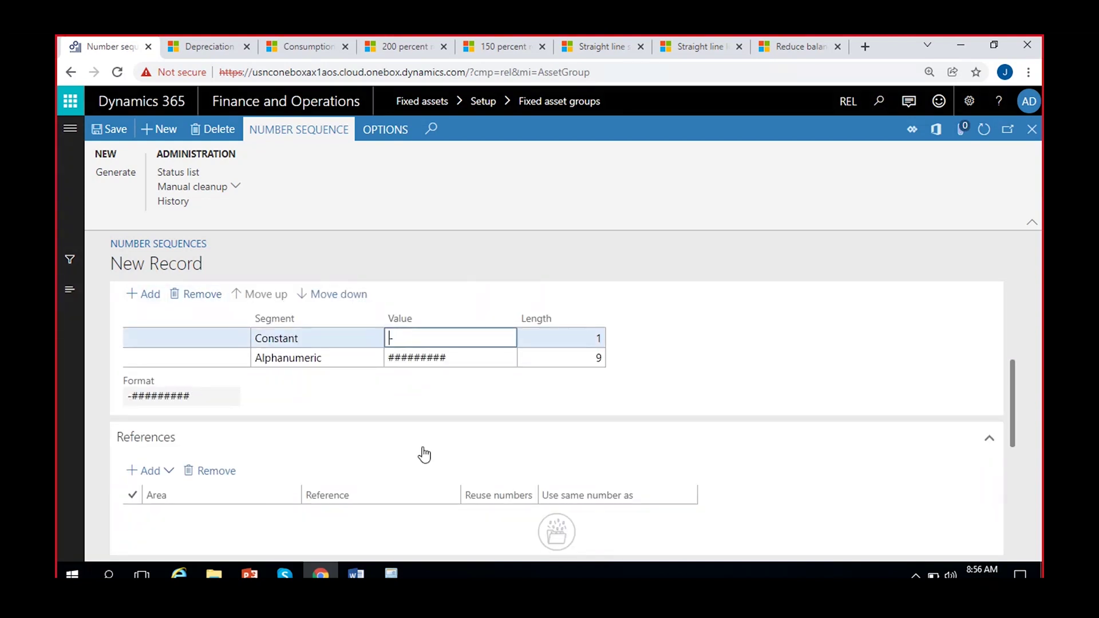
text(FUR)
Shorten the number sequence's alphanumeric segment to four characters (####)
click(491, 353)
key(BackSpace)
key(BackSpace)
key(BackSpace)
key(BackSpace)
key(BackSpace)
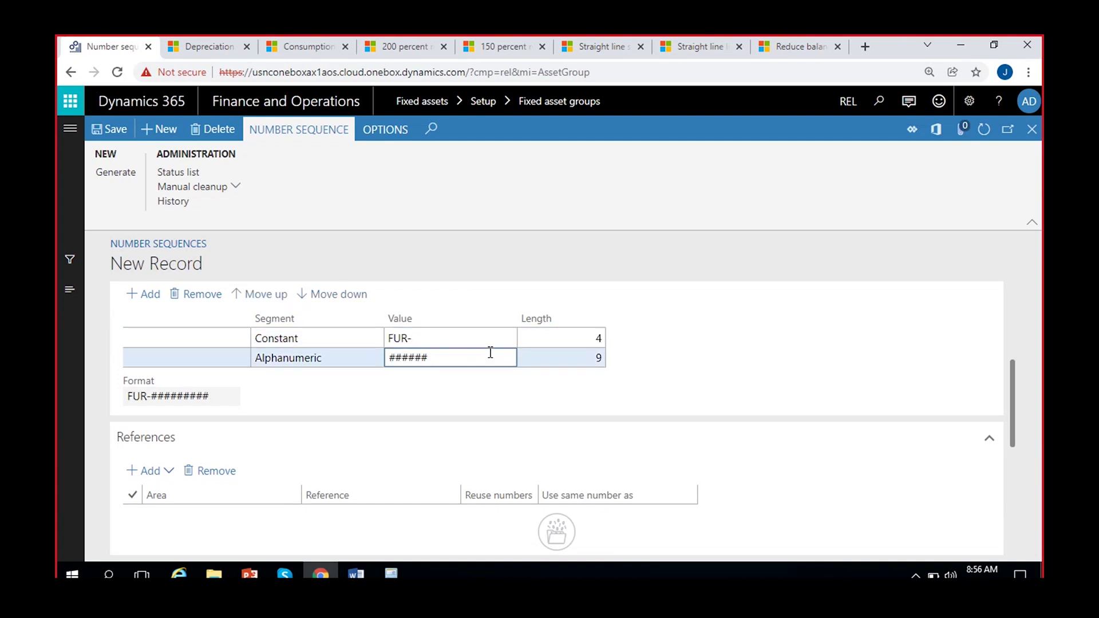
Make the number sequence continuous with a largest number of 9999, and save it
scroll(526, 397, down, 5)
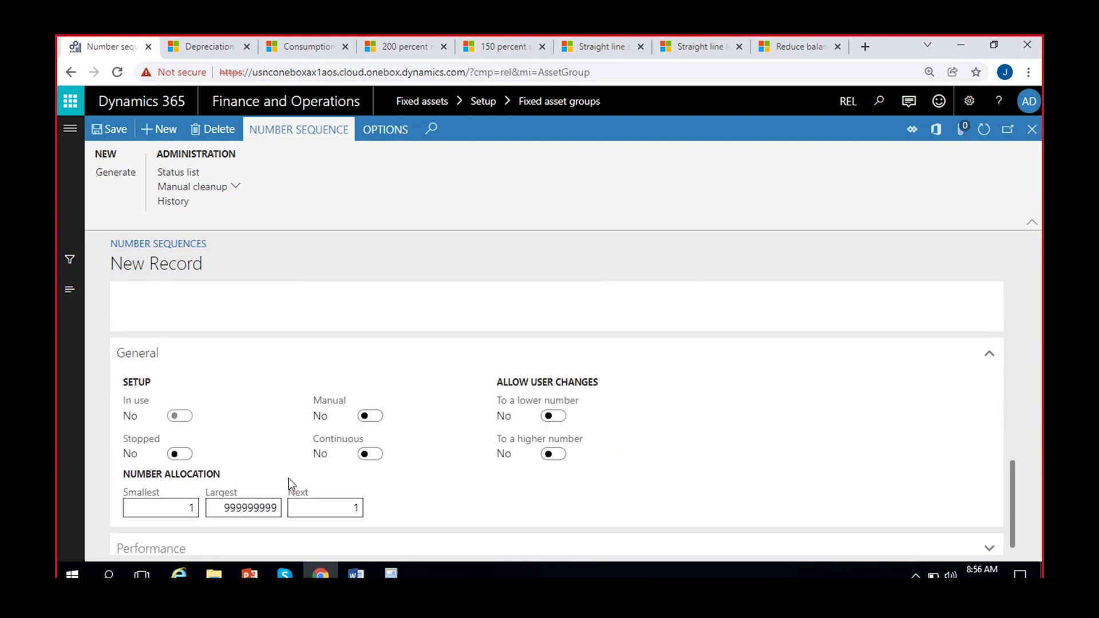
click(368, 454)
click(277, 508)
key(BackSpace)
key(BackSpace)
key(BackSpace)
key(BackSpace)
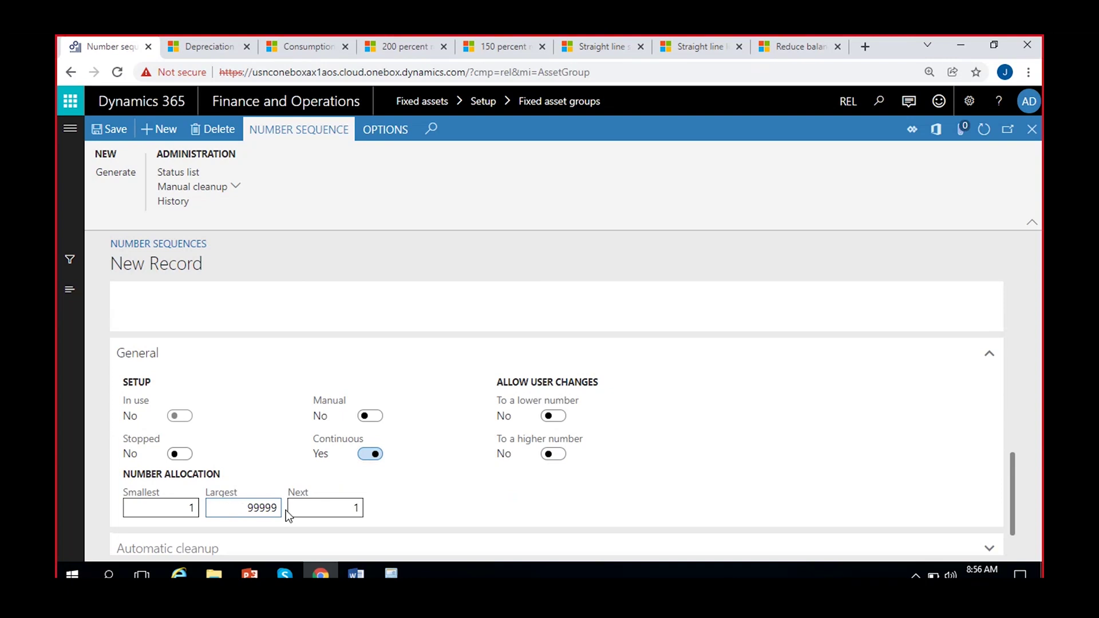
key(BackSpace)
click(441, 503)
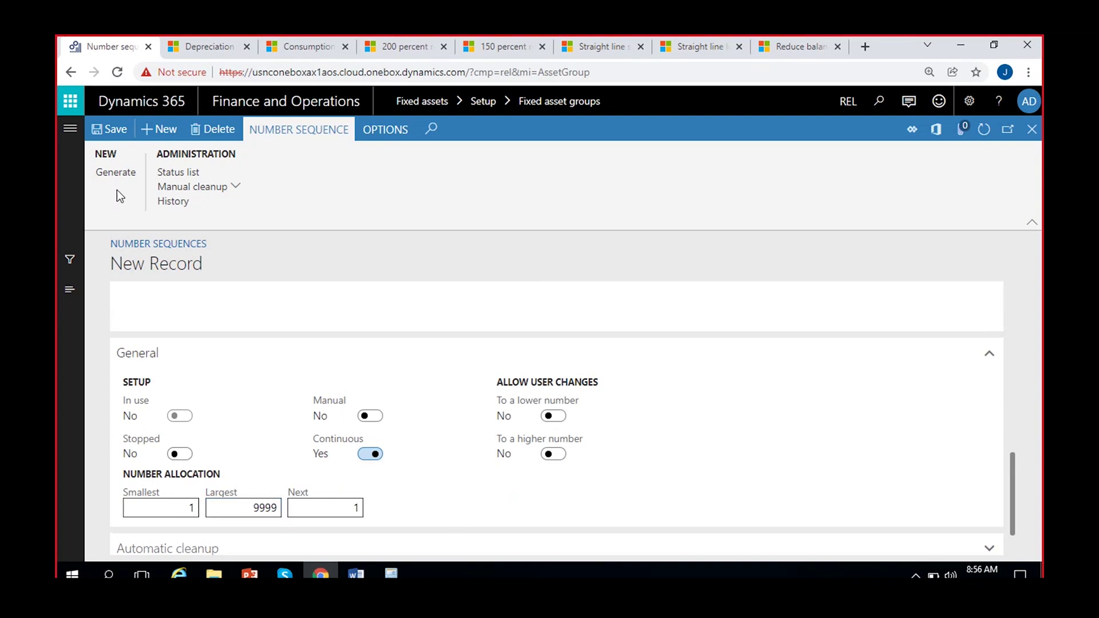
click(115, 128)
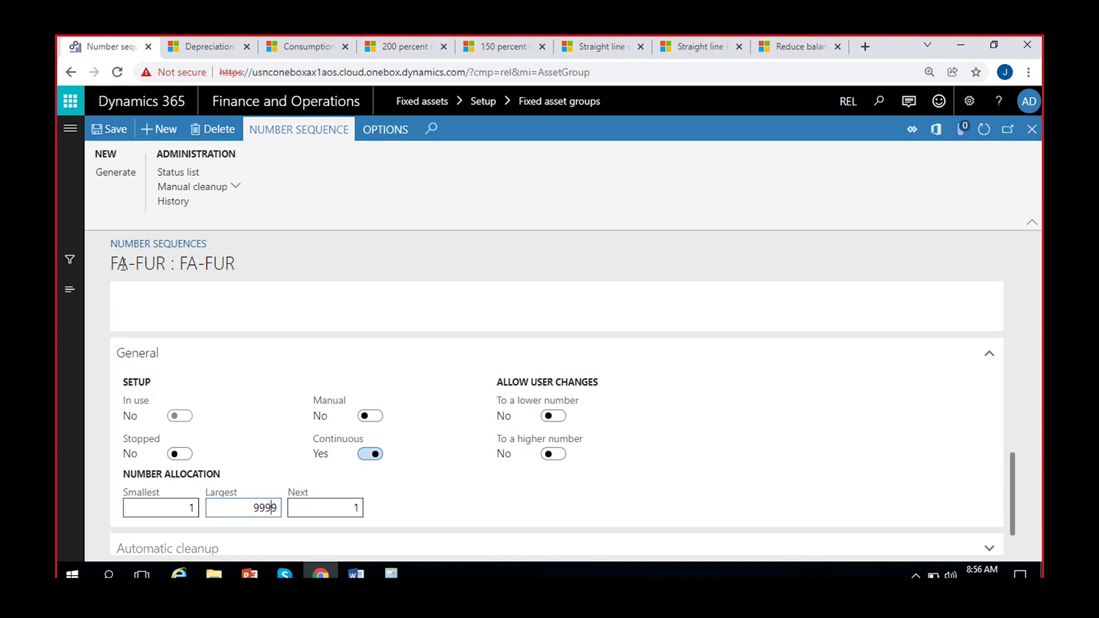
Copy the number sequence code FA-FUR into the furniture fixed asset group's number sequence code and save the group
drag(166, 264, 113, 263)
key(ctrl+c)
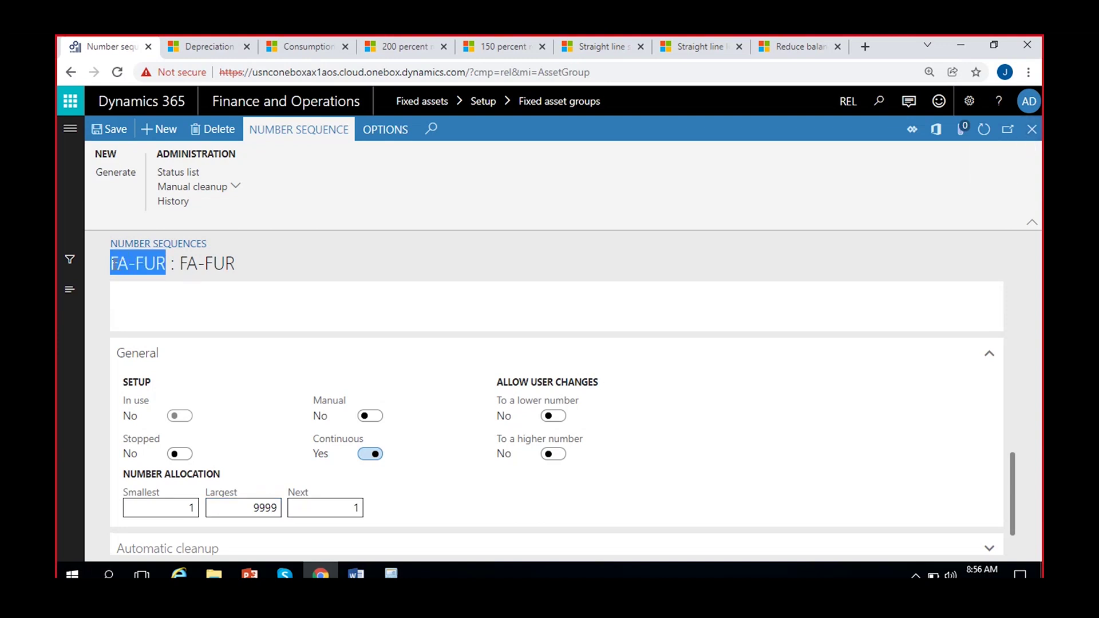
click(1032, 129)
key(ctrl+v)
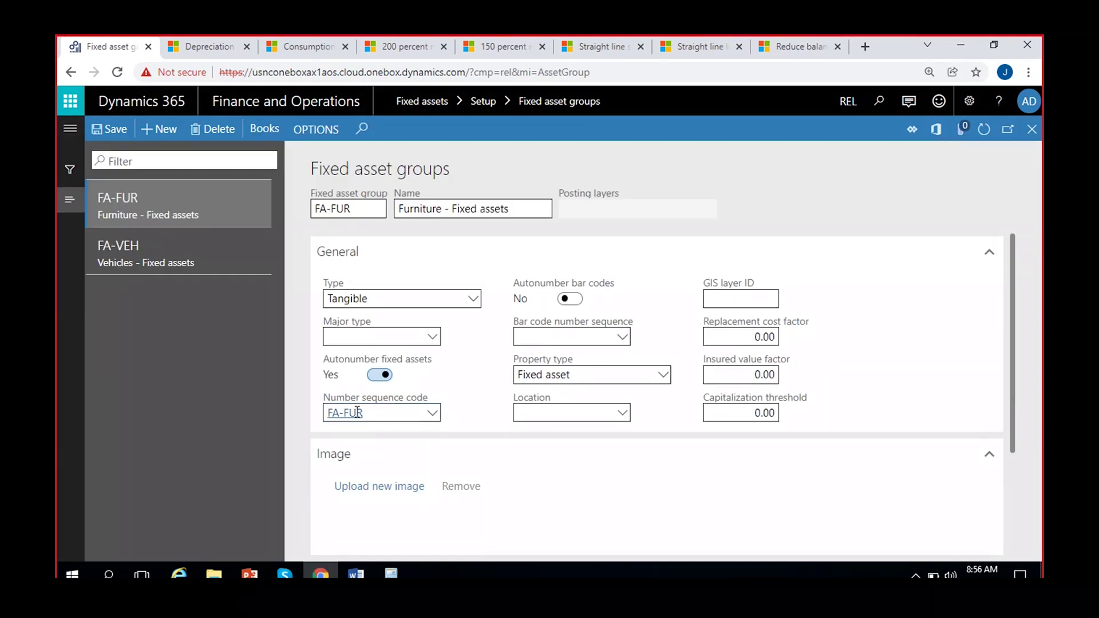
click(433, 413)
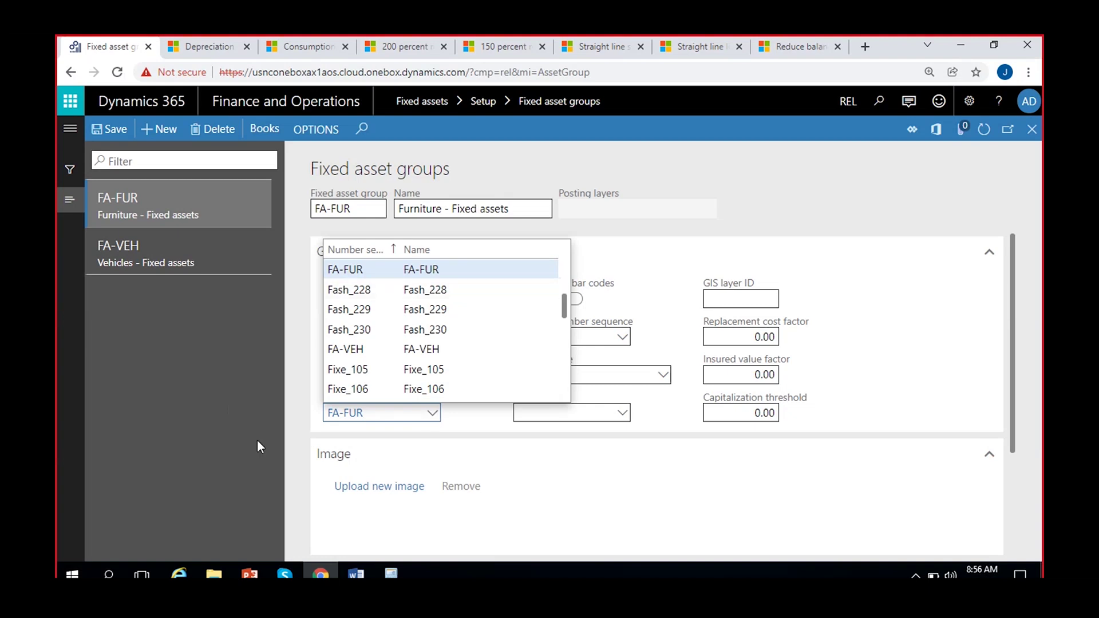
click(236, 420)
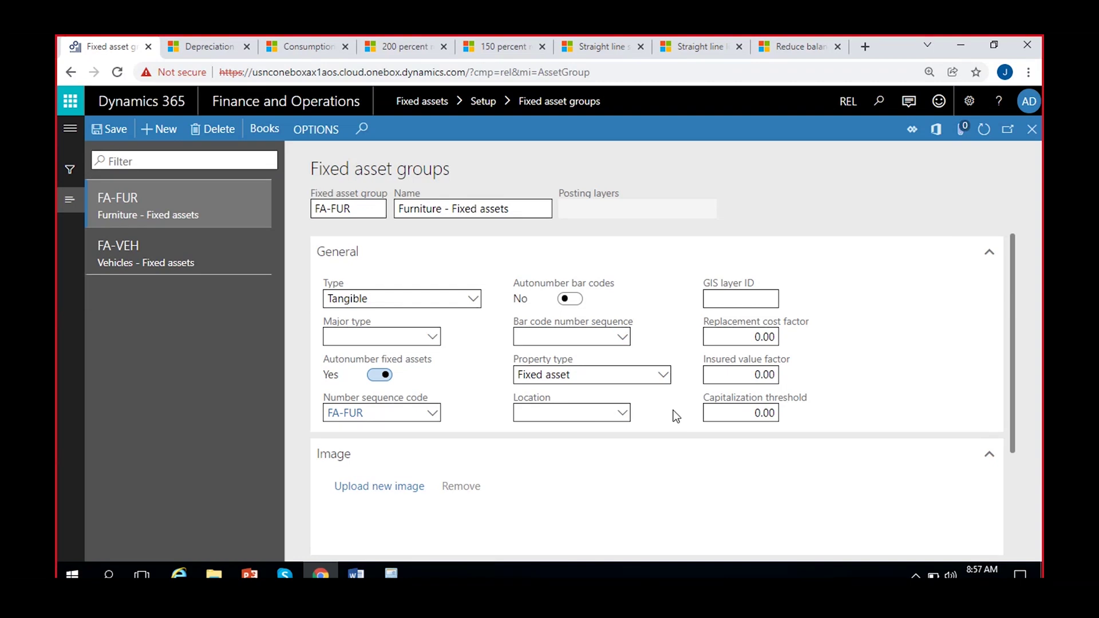
click(106, 128)
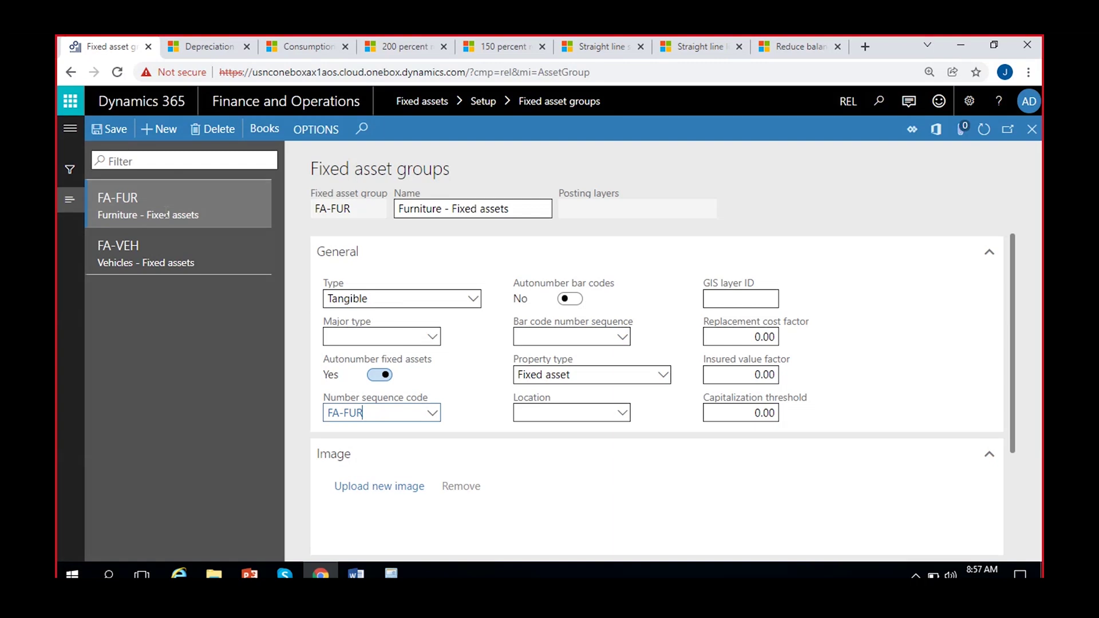